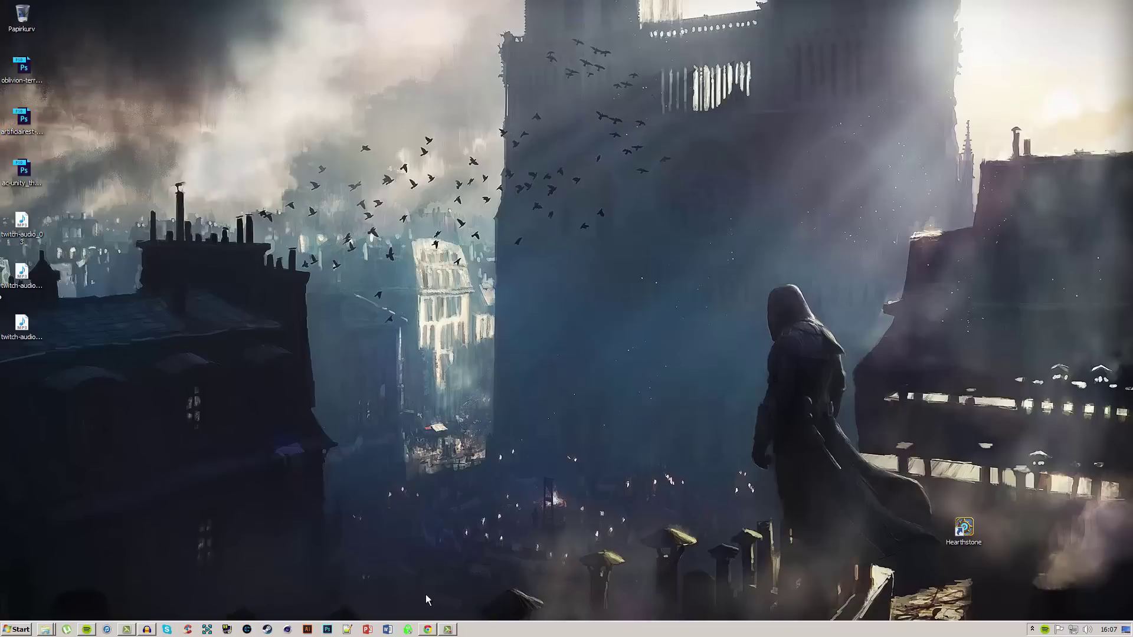
# Step: Search Google for 'trillian' and open the official trillian.im result
pyautogui.click(429, 630)
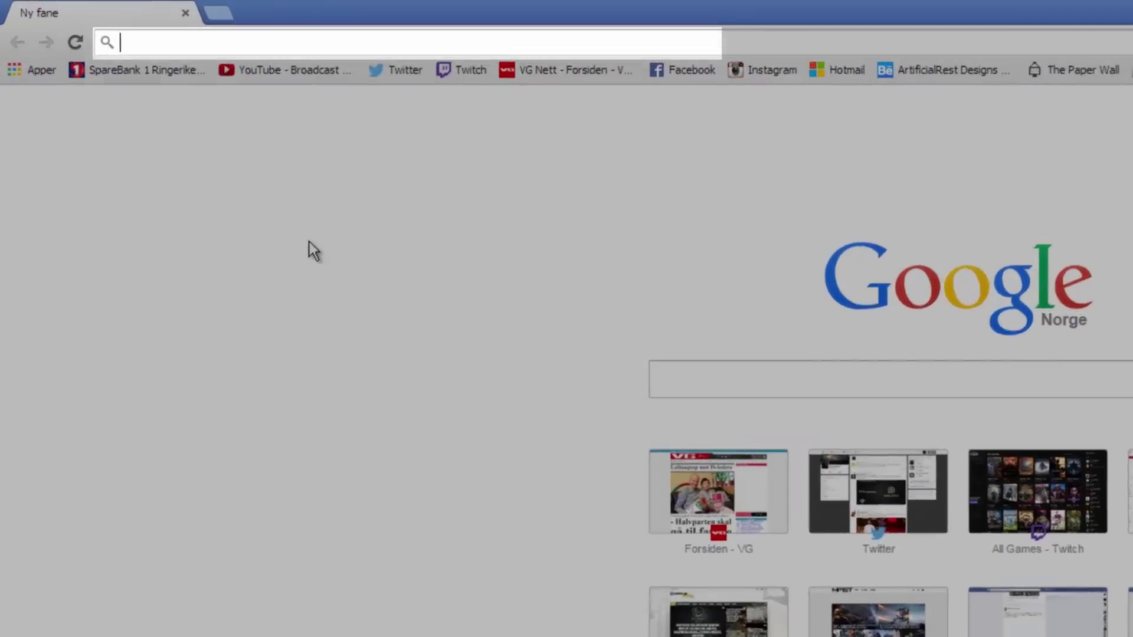
pyautogui.write('trillian')
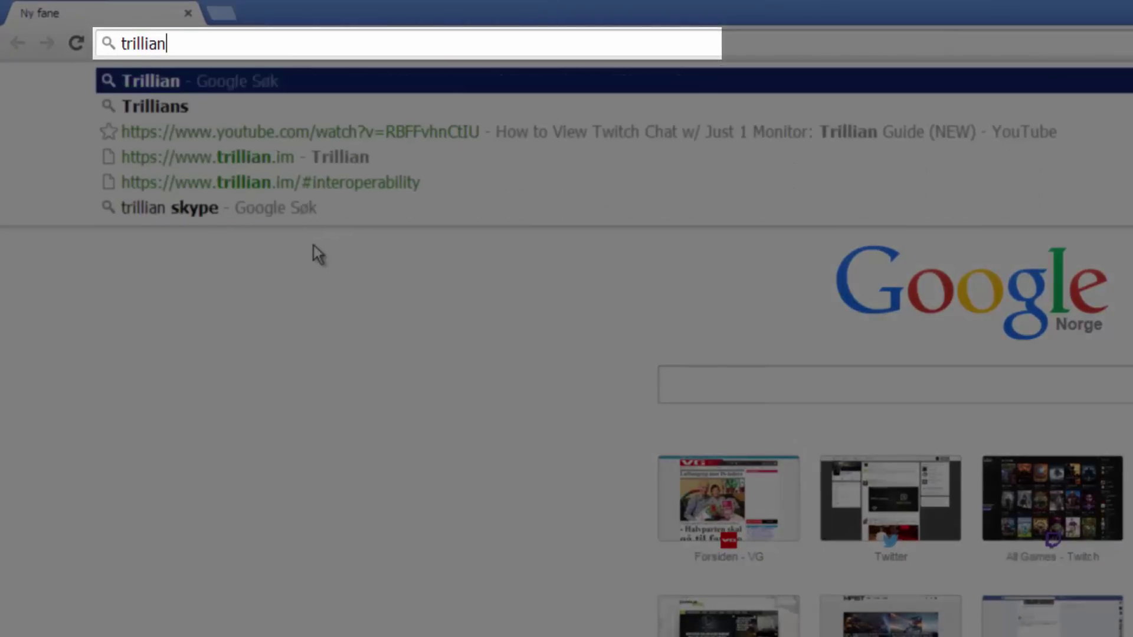
pyautogui.press('Return')
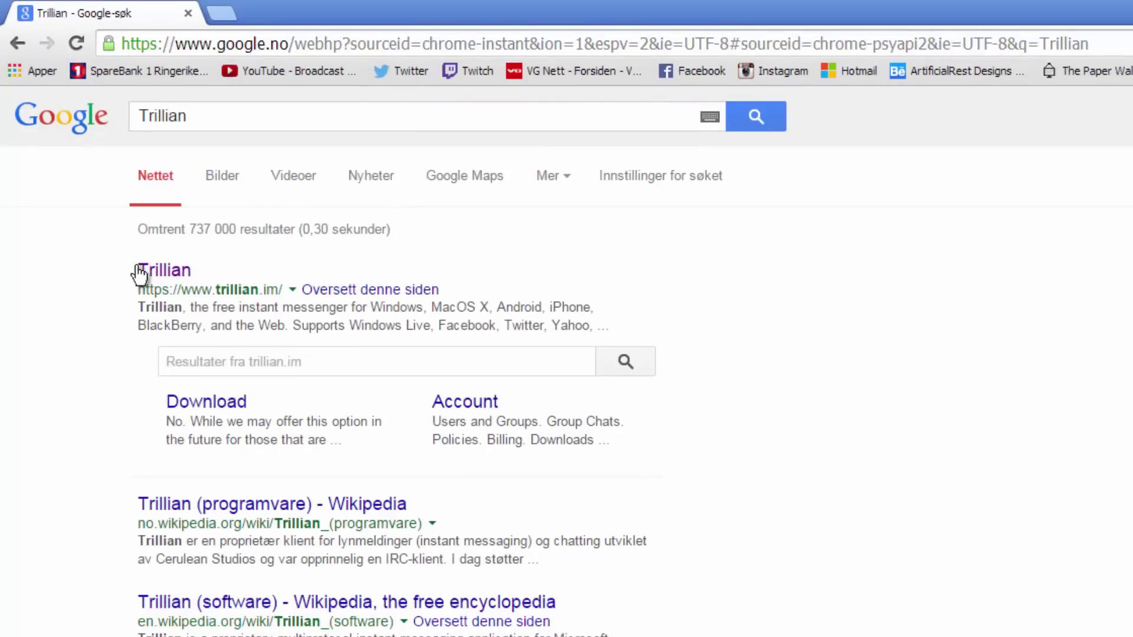
pyautogui.moveTo(137, 272); pyautogui.dragTo(212, 270)
pyautogui.click(212, 271)
pyautogui.click(177, 271)
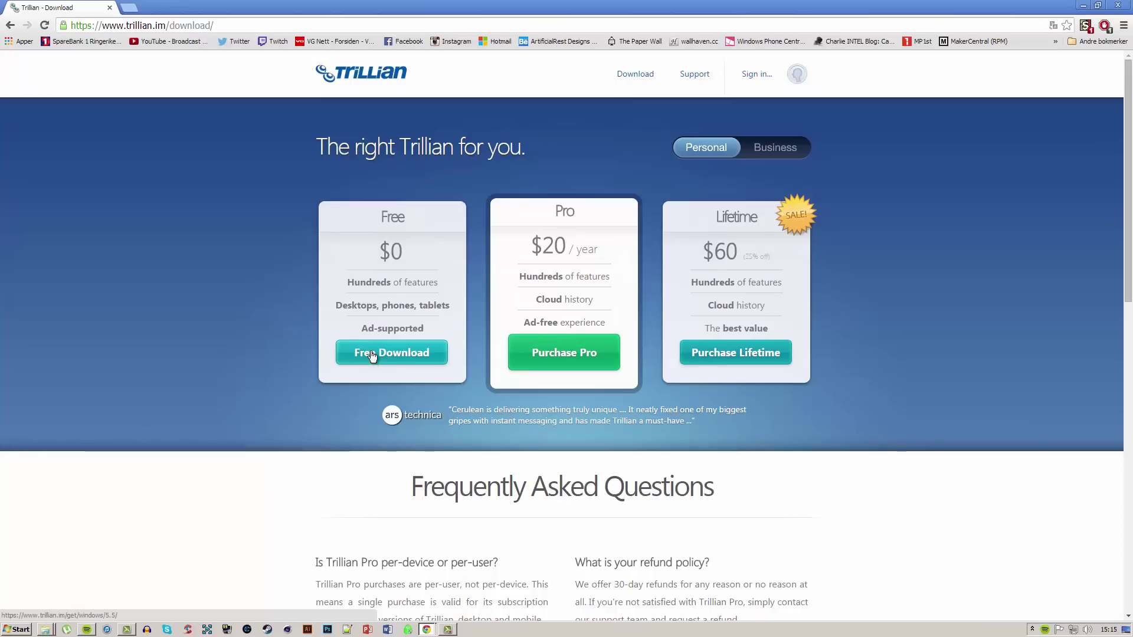
# Step: Download the free trillian-v5.5.0.18.exe installer and show the full browser downloads list
pyautogui.click(372, 354)
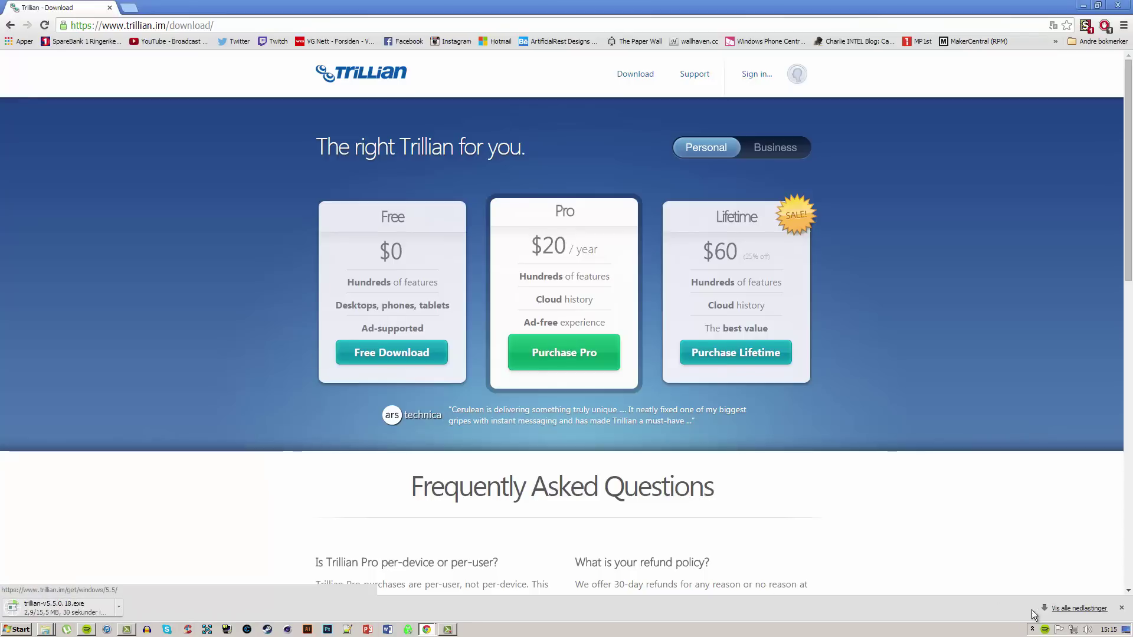
pyautogui.click(1062, 609)
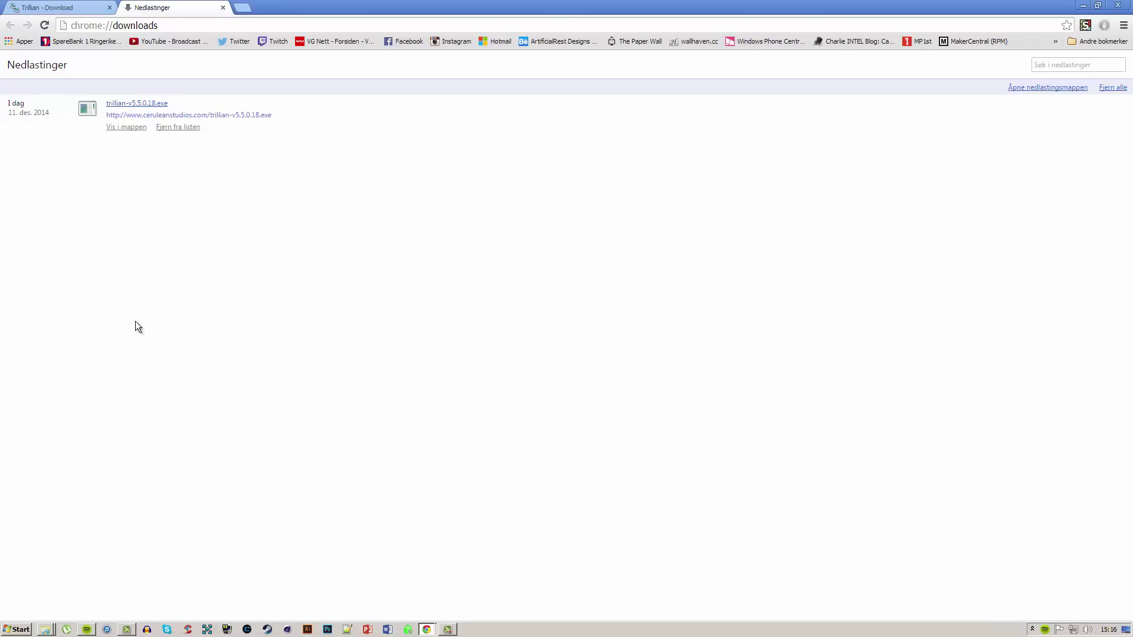
# Step: Open the download folder and run the Trillian installer, allowing it through UAC
pyautogui.moveTo(46, 630)
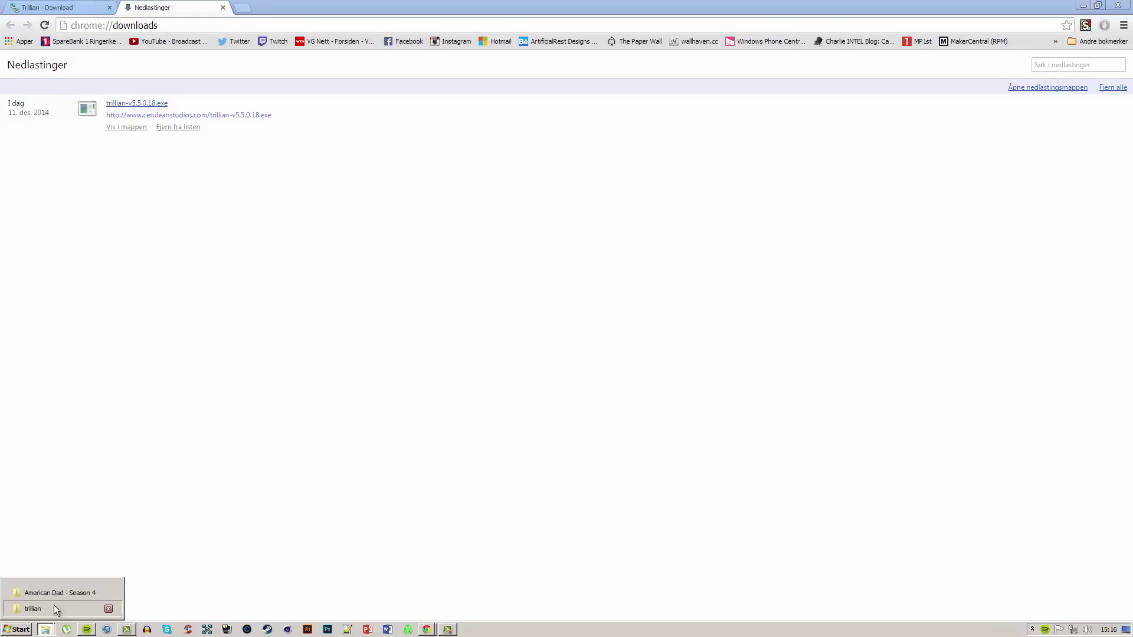
pyautogui.click(55, 605)
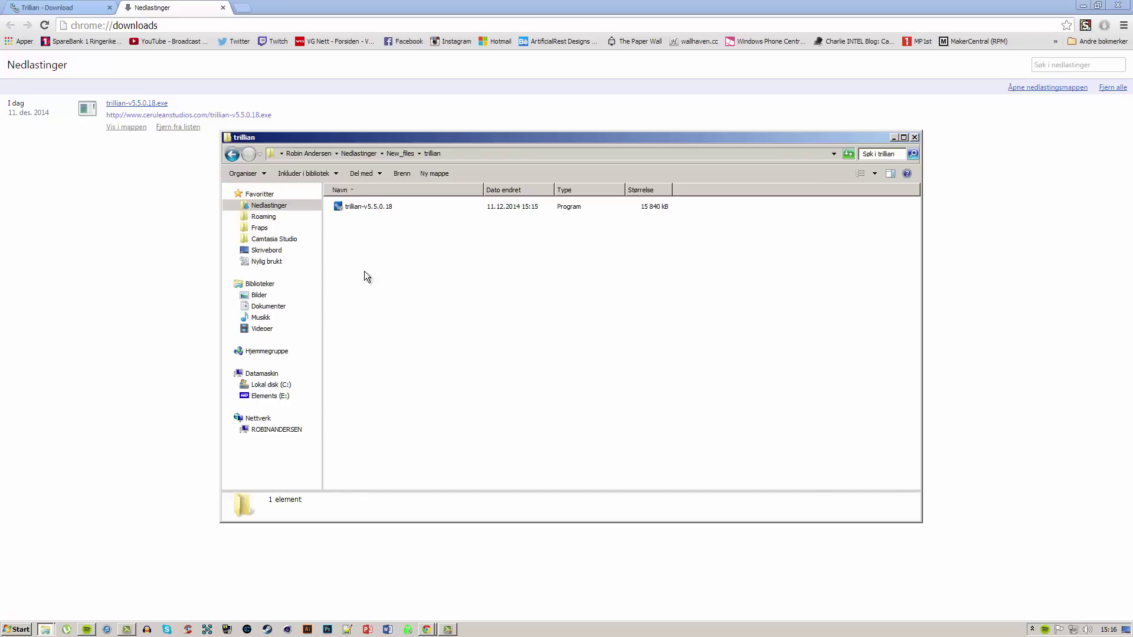
pyautogui.doubleClick(349, 205)
pyautogui.click(620, 360)
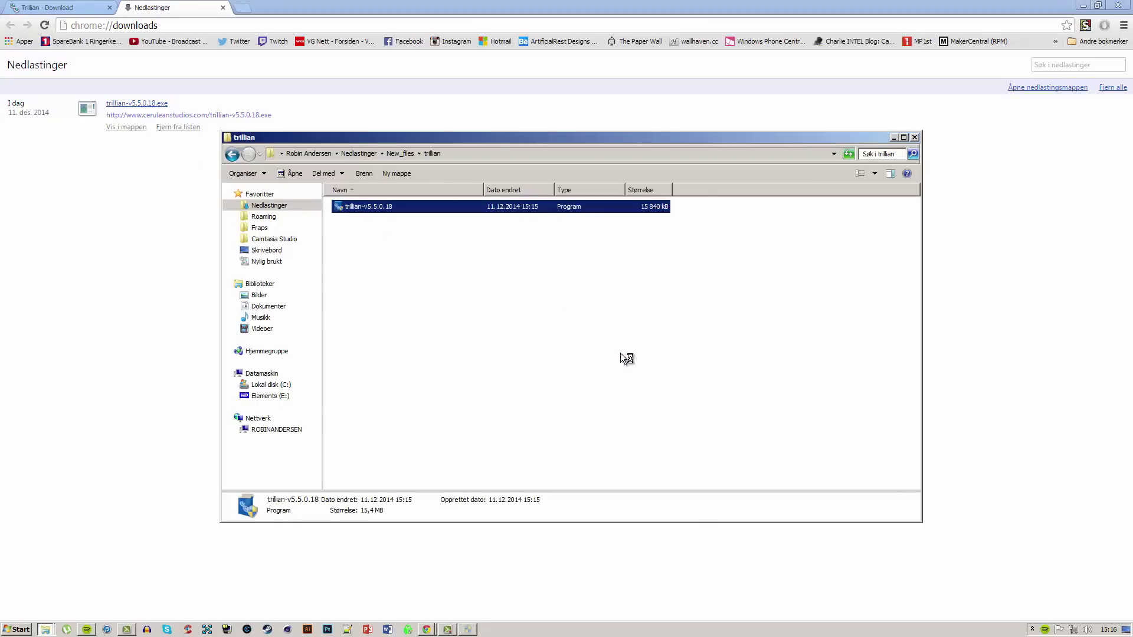
pyautogui.click(175, 128)
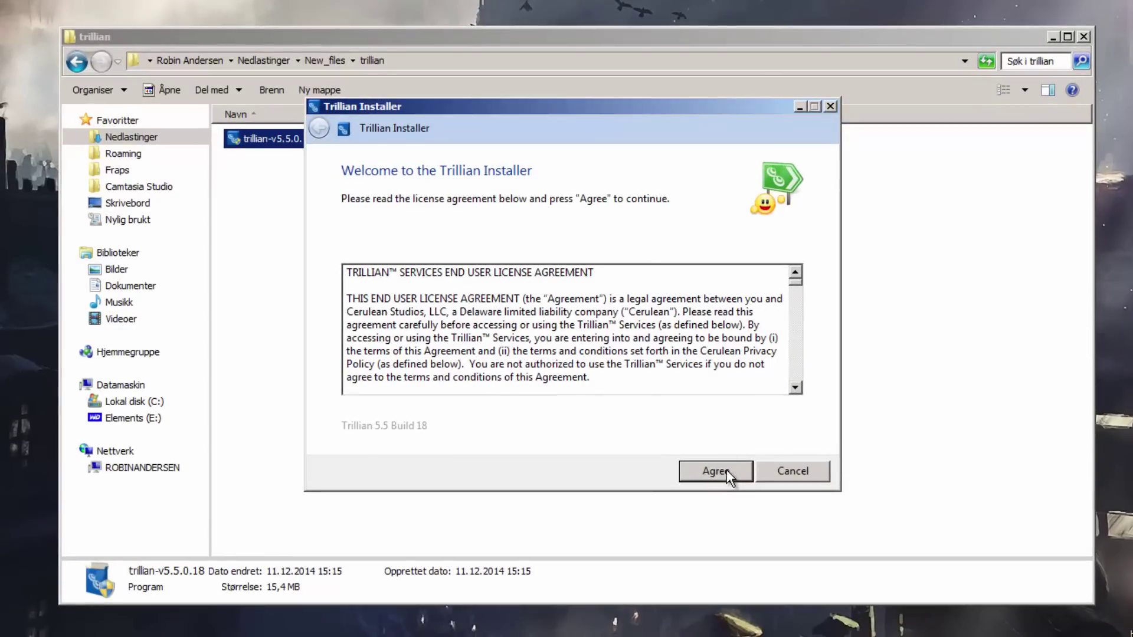
# Step: Accept the license, disable startup loading and the desktop shortcut, install, and close the folder
pyautogui.click(727, 469)
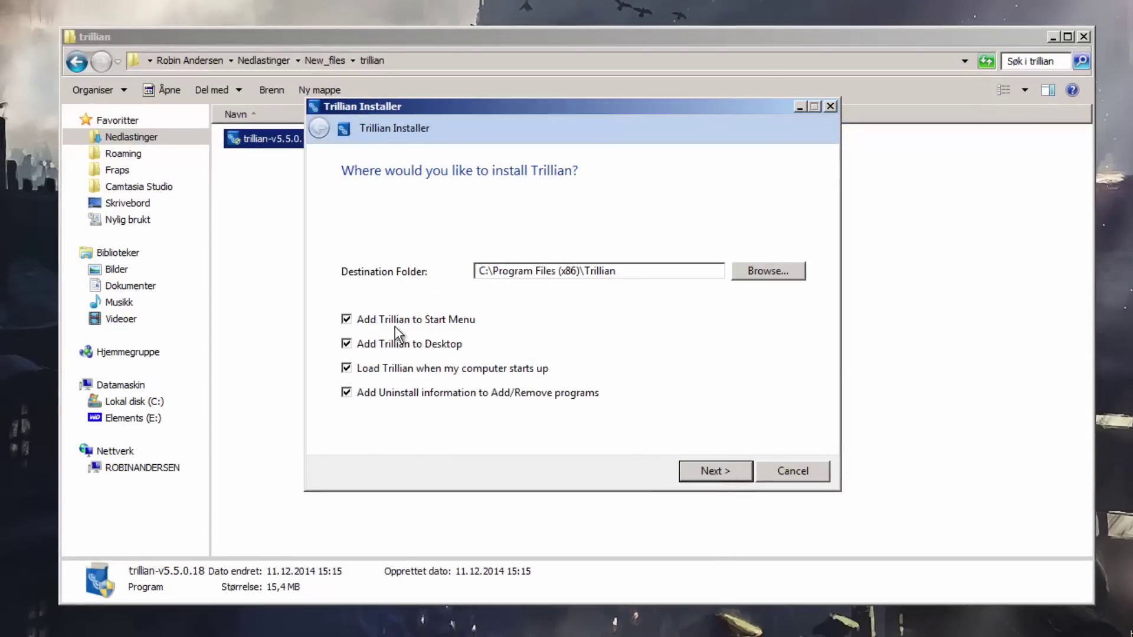
pyautogui.click(398, 369)
pyautogui.click(398, 344)
pyautogui.click(720, 470)
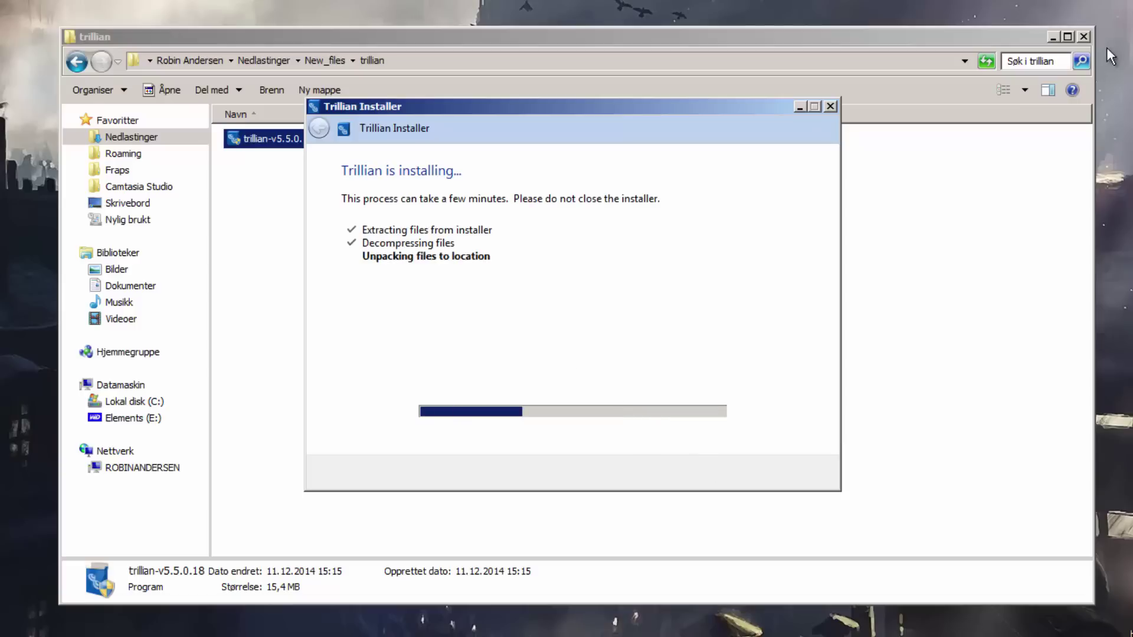
pyautogui.click(1085, 37)
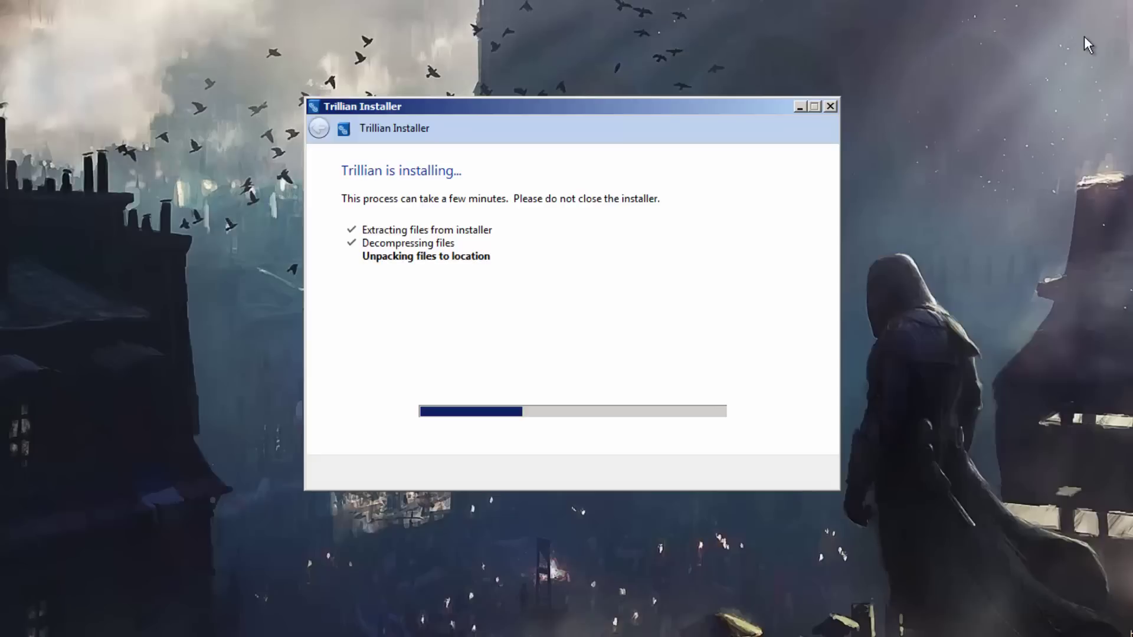
pyautogui.moveTo(649, 115); pyautogui.dragTo(511, 77)
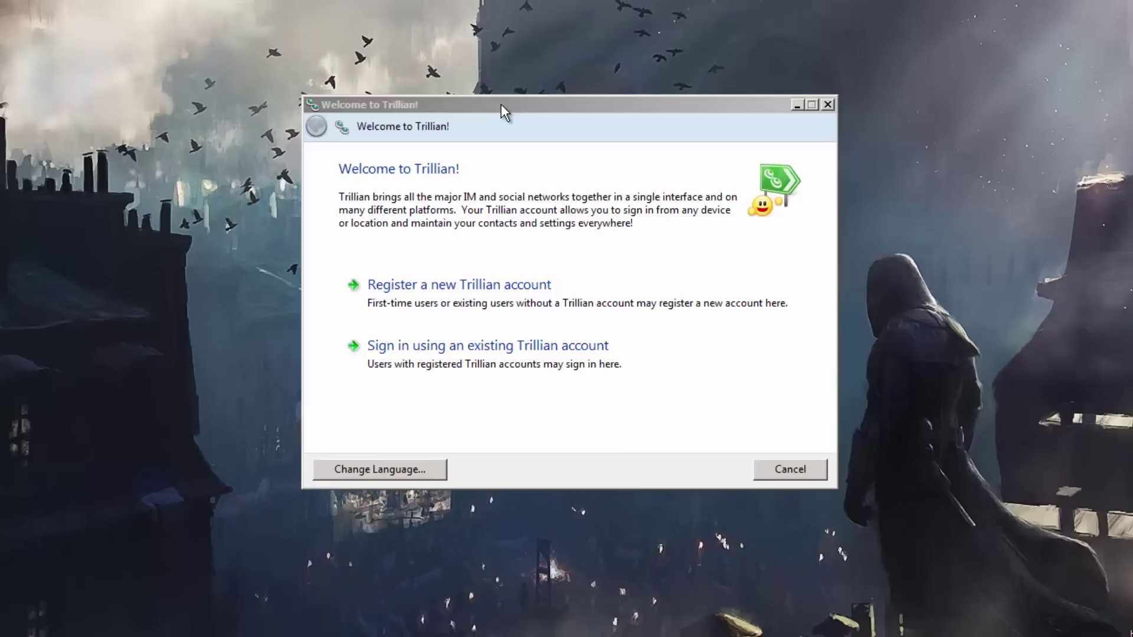
# Step: Start registering a new Trillian account and enter the username, password and password confirmation
pyautogui.moveTo(501, 104); pyautogui.dragTo(427, 79)
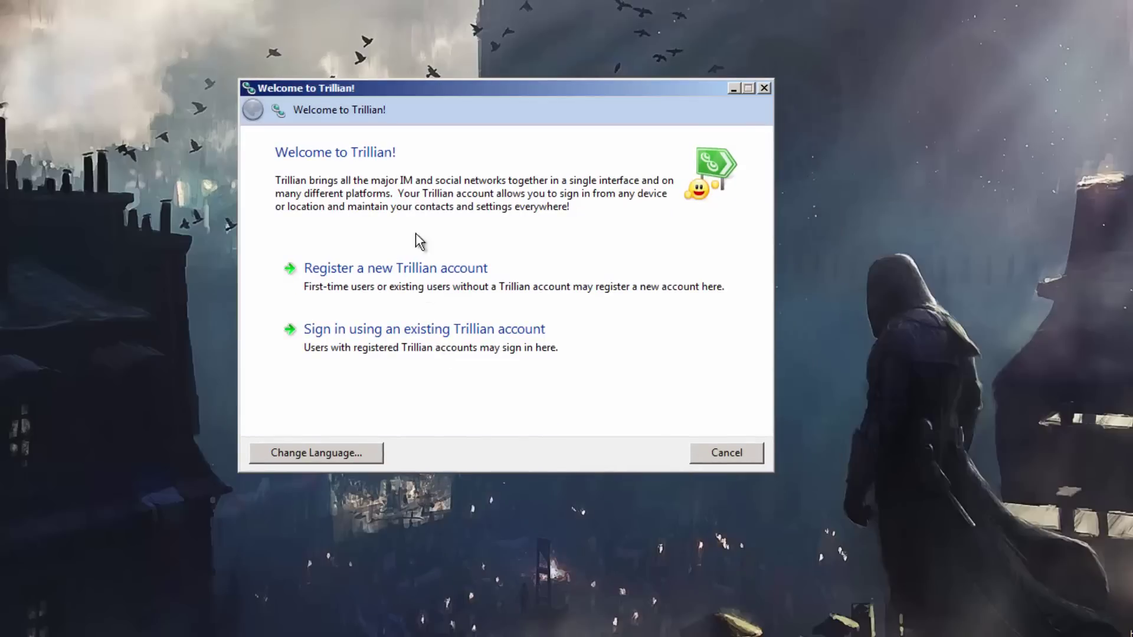
pyautogui.click(386, 270)
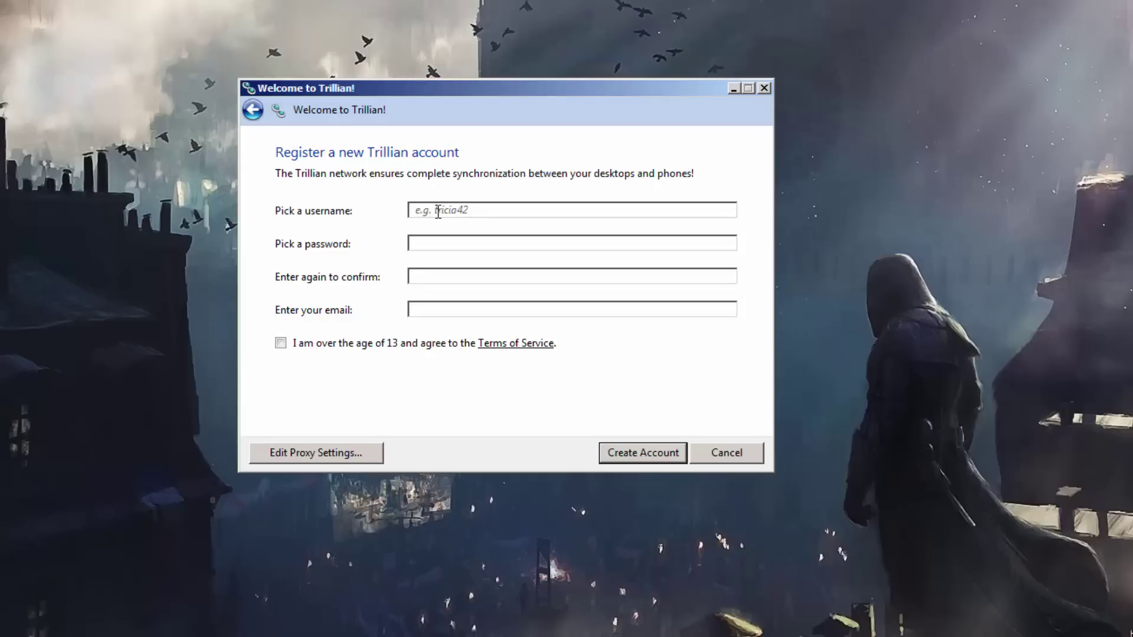
pyautogui.write('Artificia')
pyautogui.write('lRest')
pyautogui.write('••••••')
pyautogui.write('••')
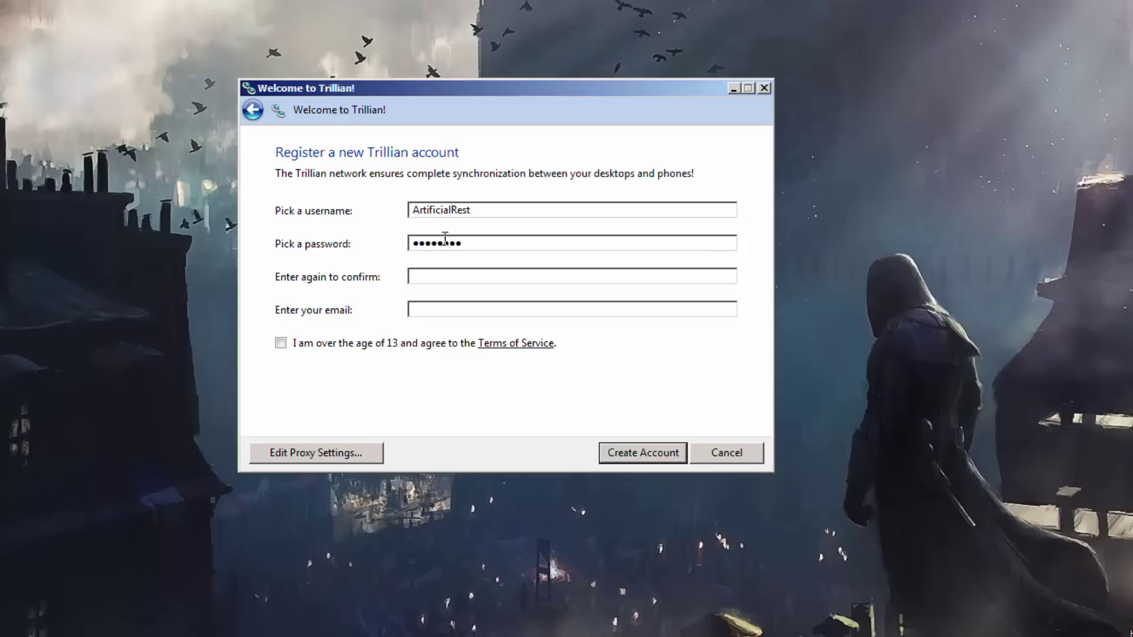
pyautogui.press('Tab')
pyautogui.write('••••••••')
# Step: Enter the account's e-mail address, confirm age and terms, and submit the registration
pyautogui.click(534, 311)
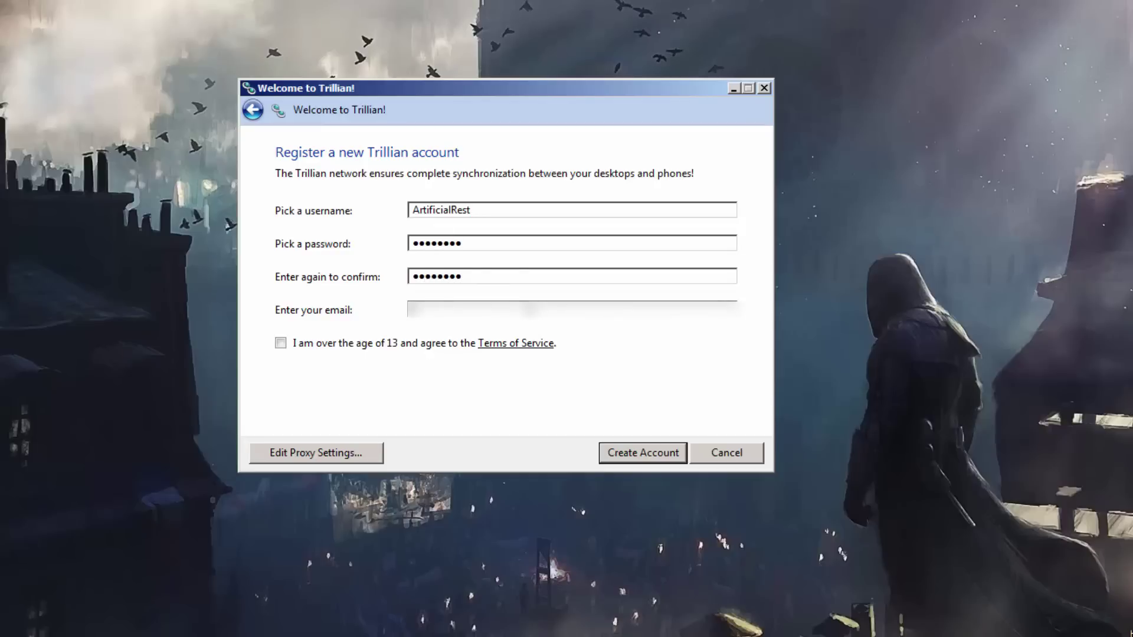
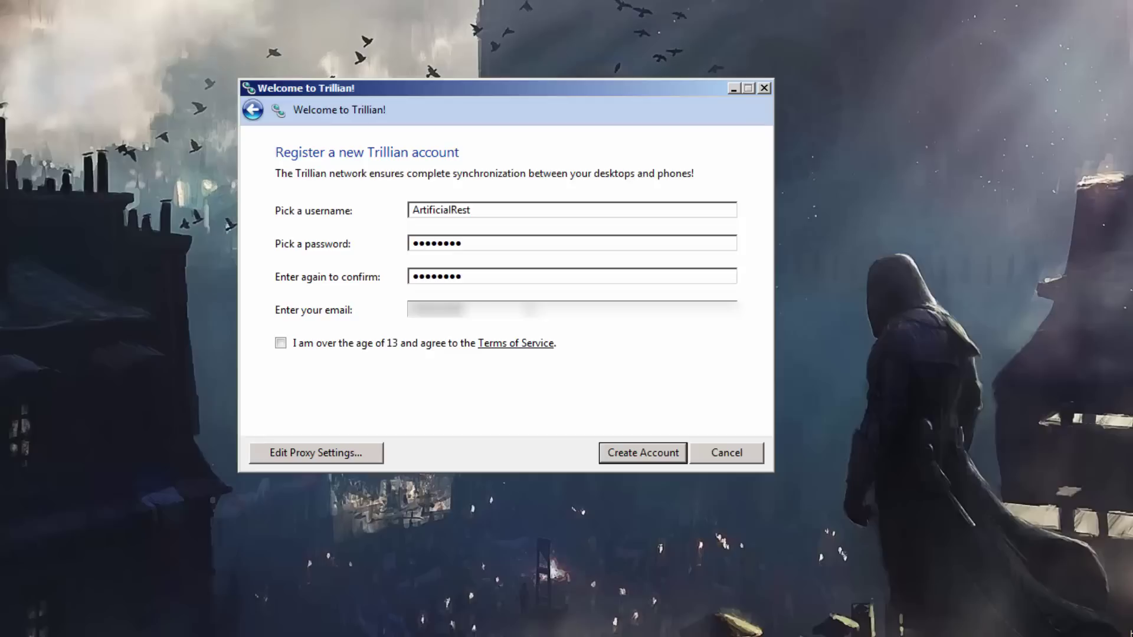
pyautogui.write('@gmail.com')
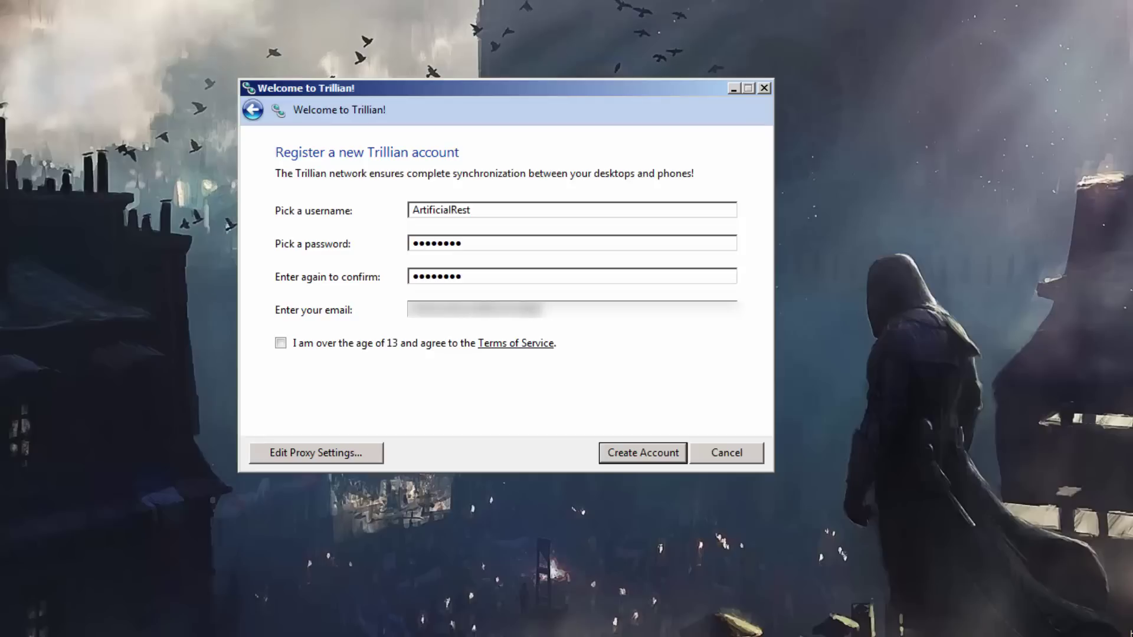
pyautogui.click(298, 344)
pyautogui.click(644, 454)
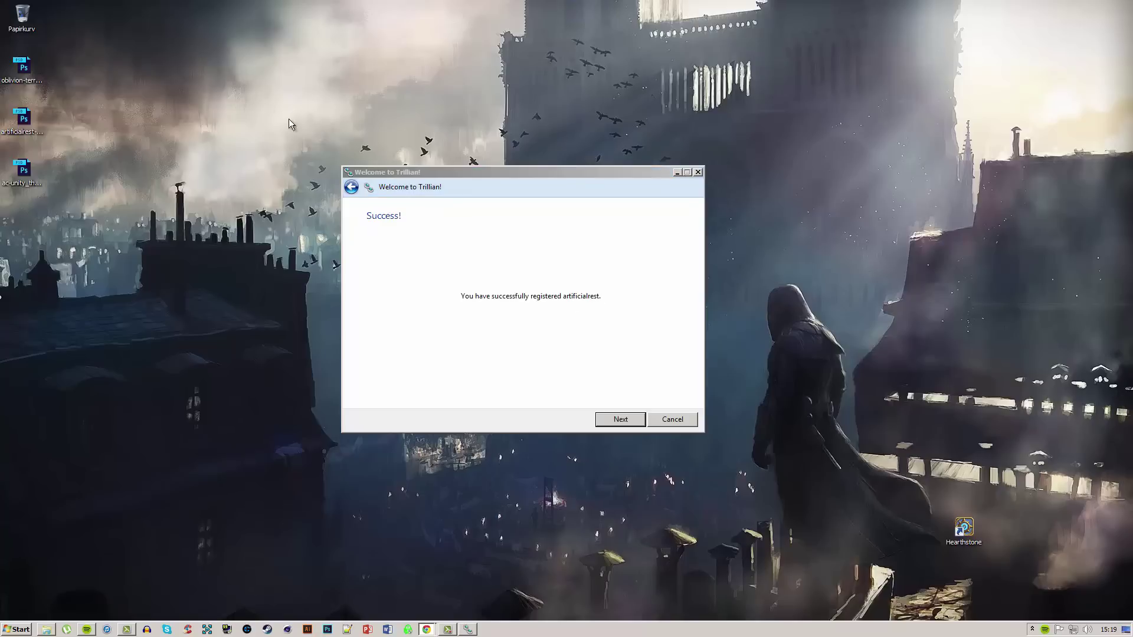
# Step: Pass the success page and skip IM, social network and mail setup via Next, Next, Next, Done
pyautogui.click(493, 310)
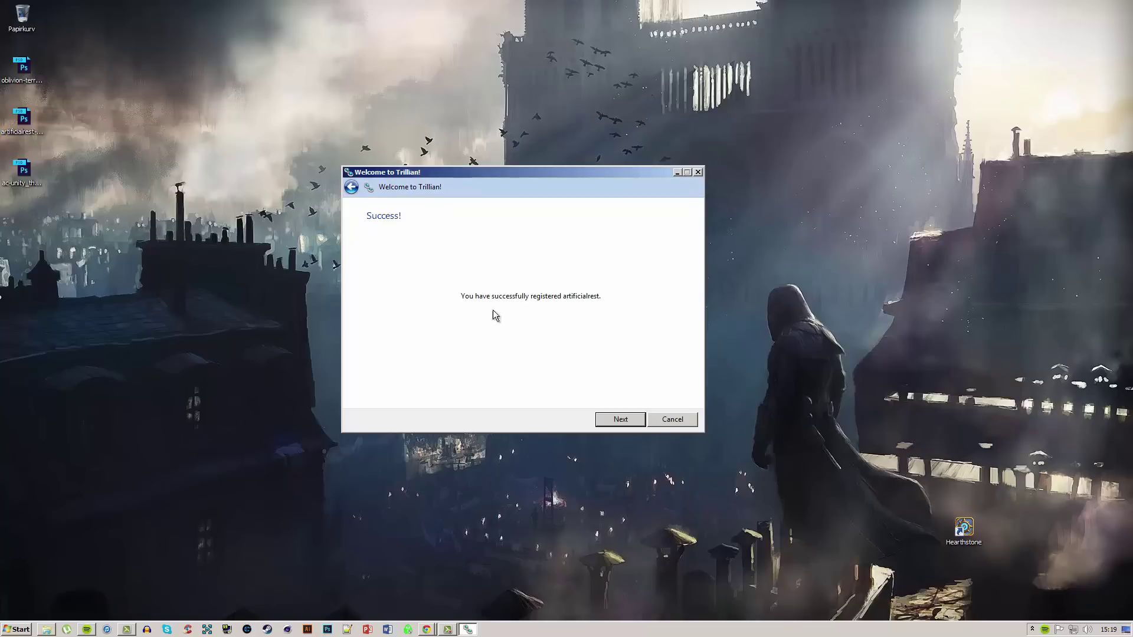
pyautogui.click(616, 418)
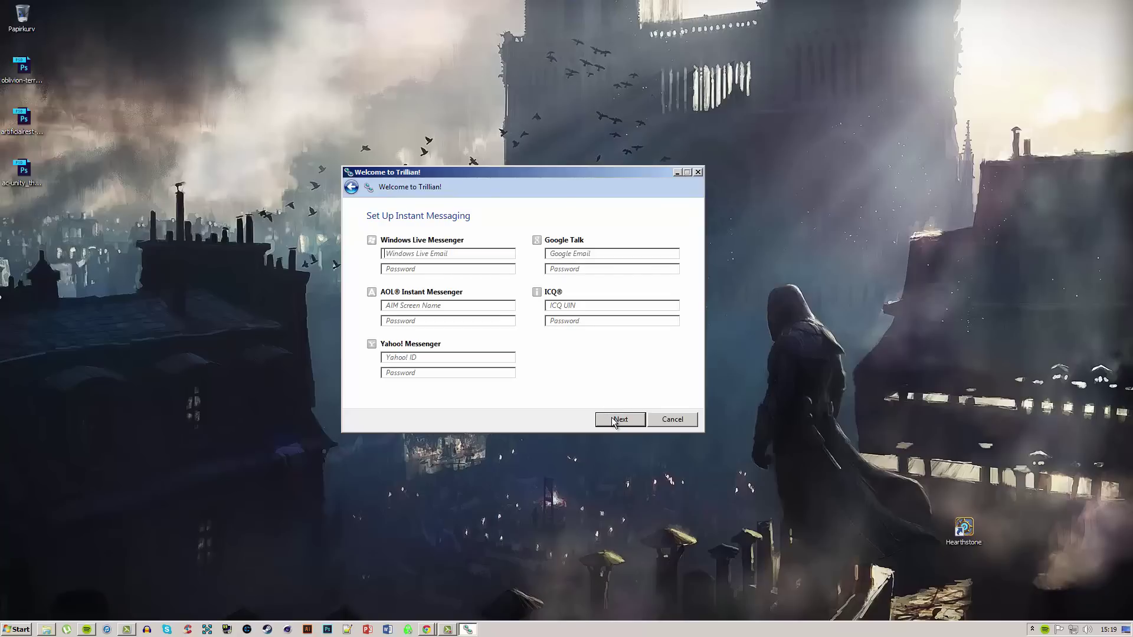
pyautogui.click(614, 421)
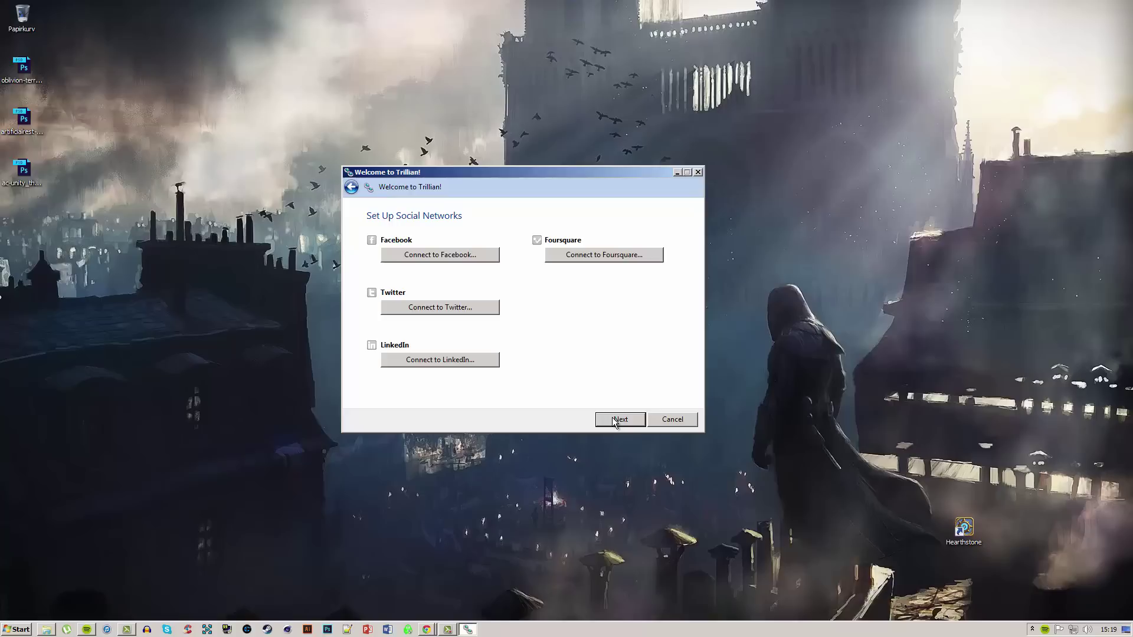
pyautogui.click(614, 420)
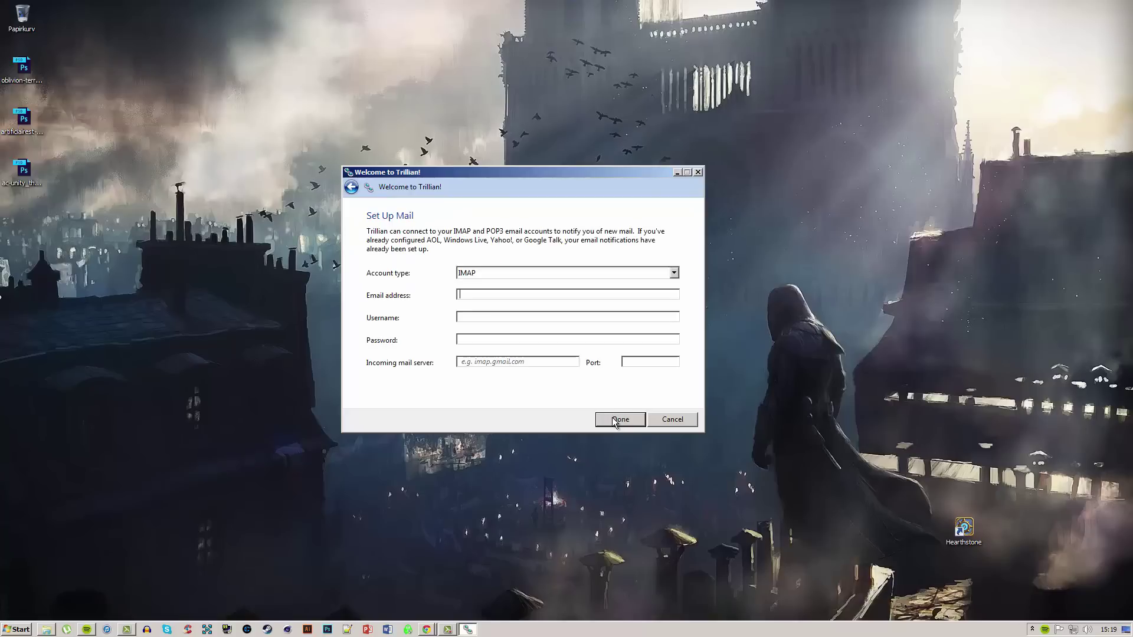
pyautogui.click(617, 418)
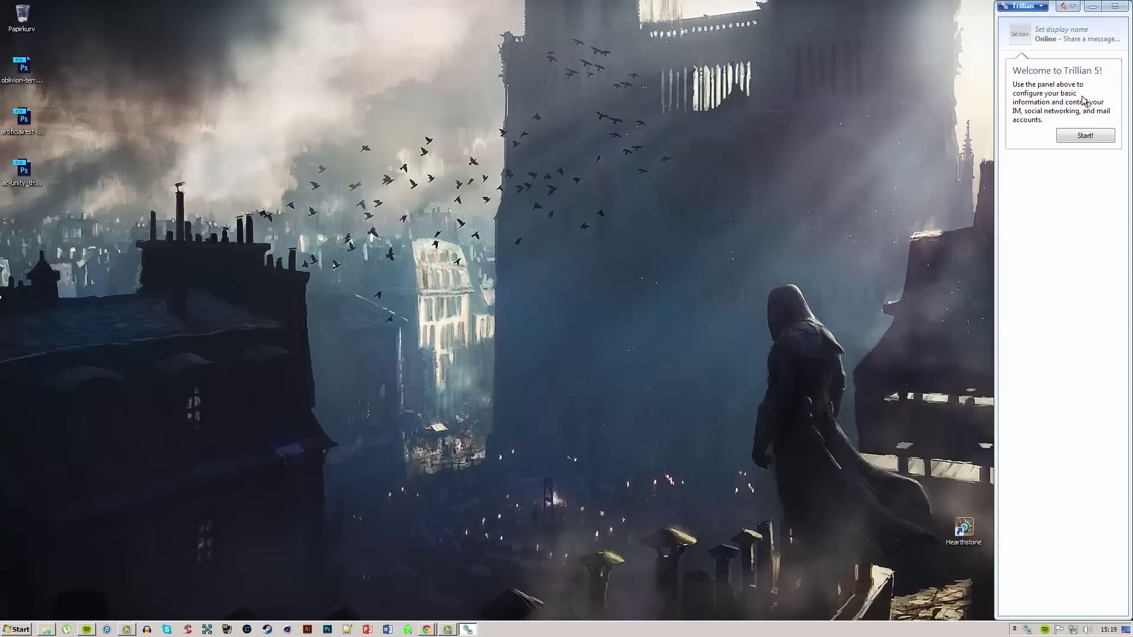
# Step: Dismiss the Welcome to Trillian 5 tip with Start! and bring up the Trillian menu
pyautogui.click(1090, 135)
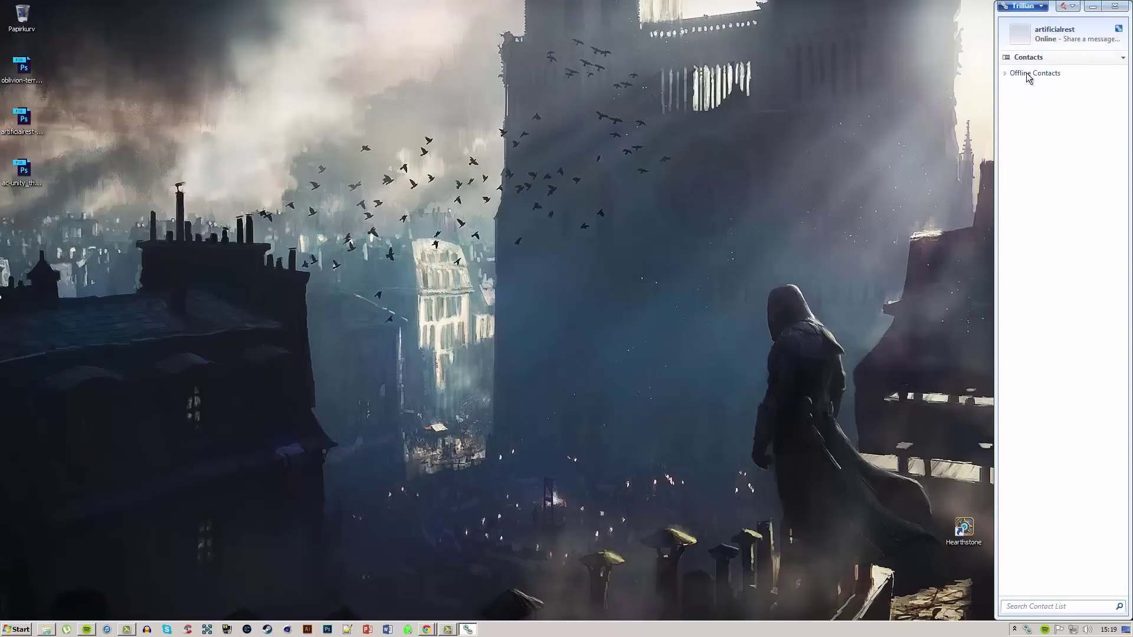
pyautogui.click(1041, 5)
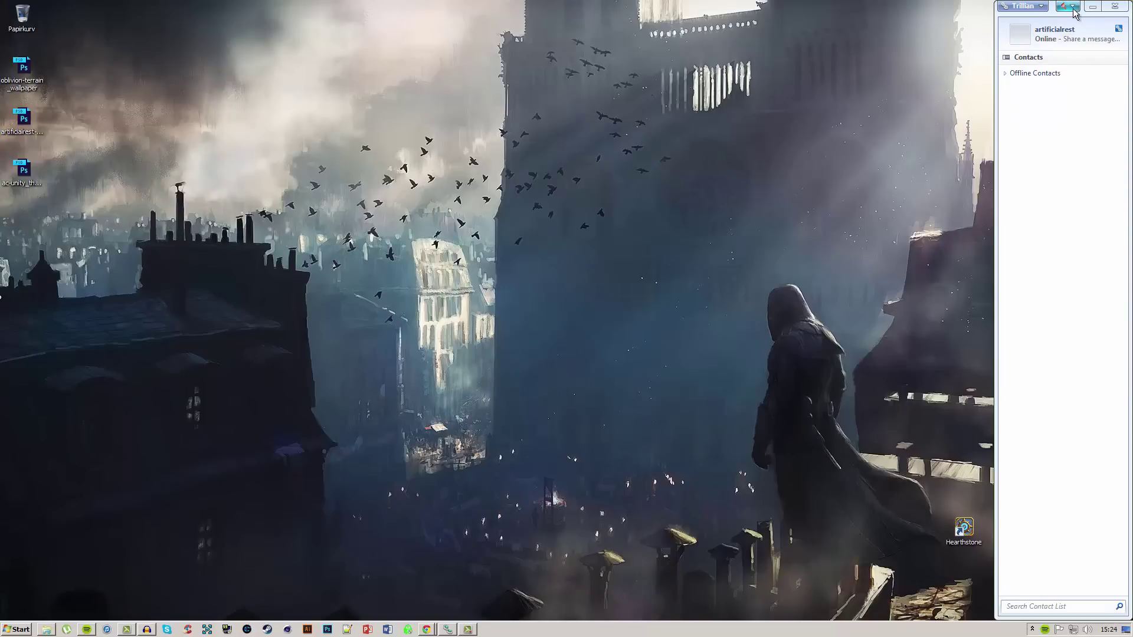
pyautogui.click(1041, 7)
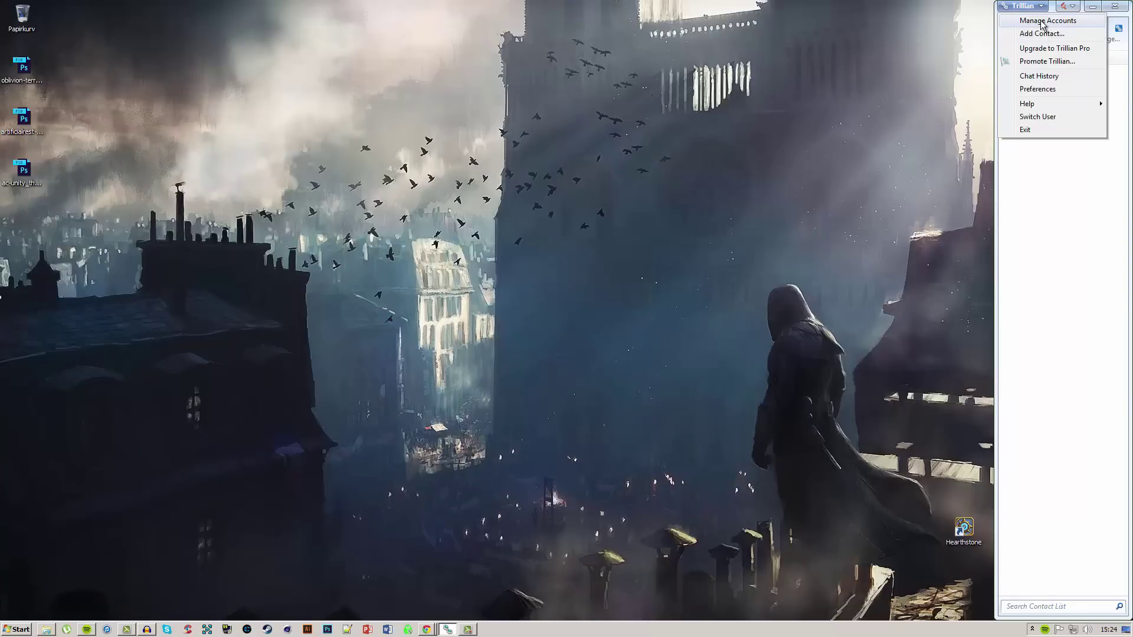
# Step: Choose Manage Accounts to reach the Accounts page of Trillian Preferences
pyautogui.click(1043, 21)
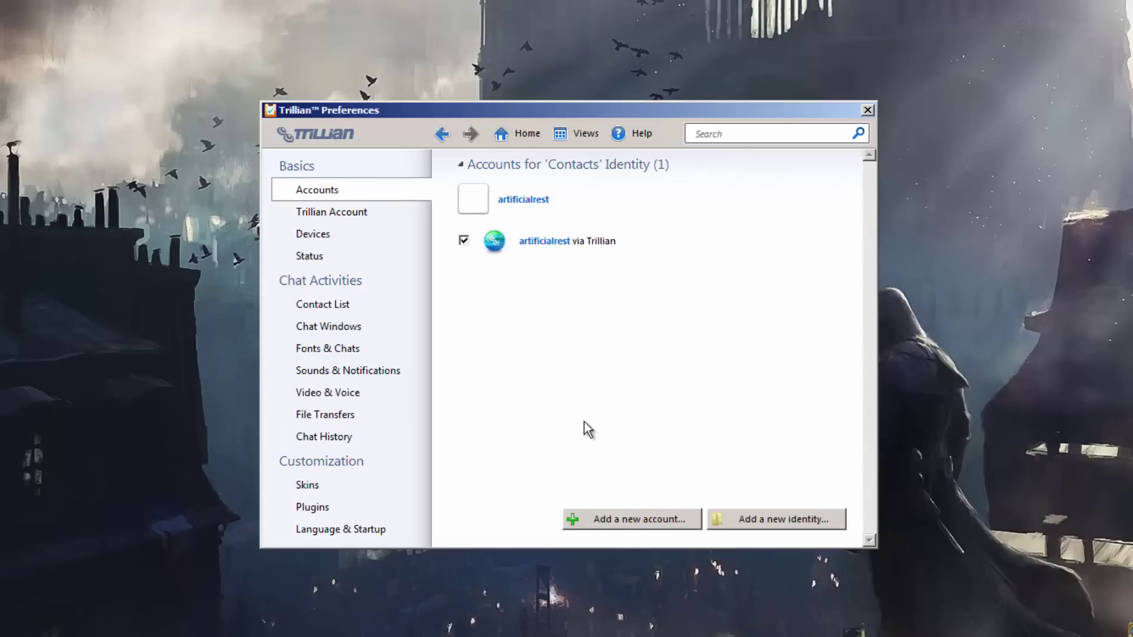
# Step: Add a new IRC account and give it an account name for the Twitch connection
pyautogui.click(617, 521)
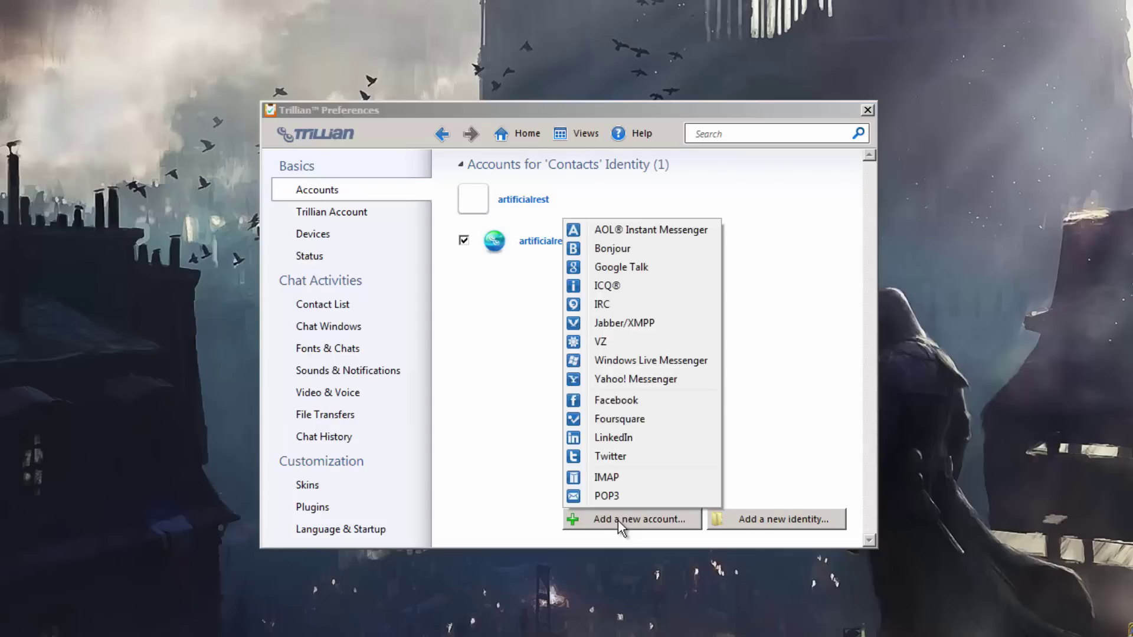
pyautogui.click(628, 303)
pyautogui.click(577, 277)
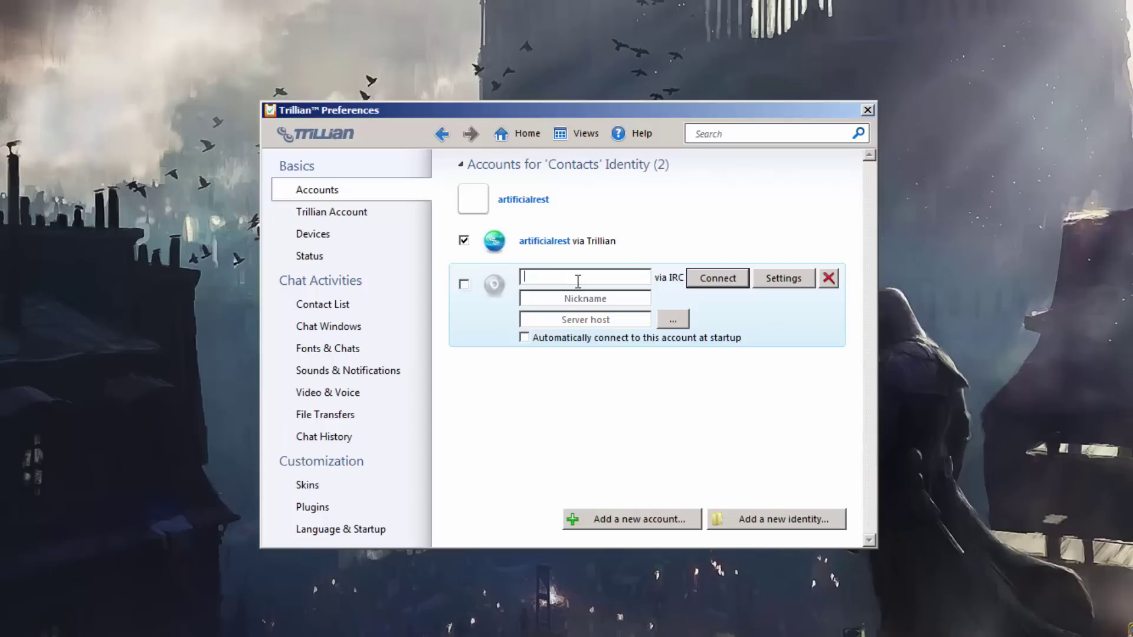
pyautogui.write('artific')
pyautogui.hotkey('ctrl', 'a')
pyautogui.press('BackSpace')
pyautogui.write('artificialrest')
pyautogui.write(' twitch')
# Step: Set the nickname to the Twitch username and the server host to irc.twitch.tv
pyautogui.click(582, 299)
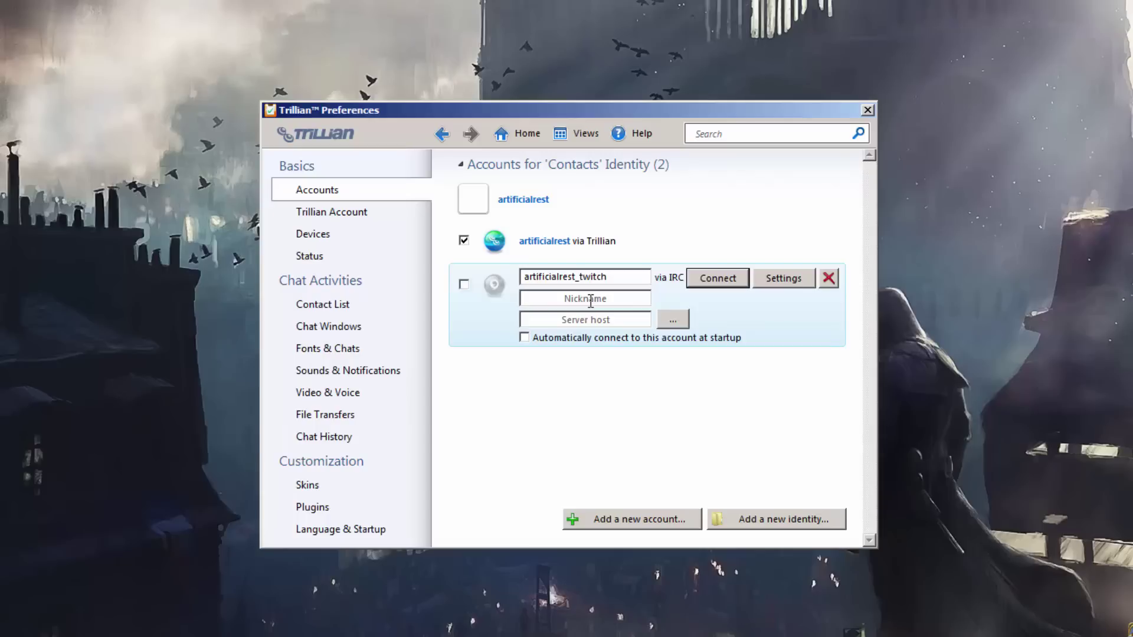
pyautogui.write('ArtificialRest')
pyautogui.click(608, 321)
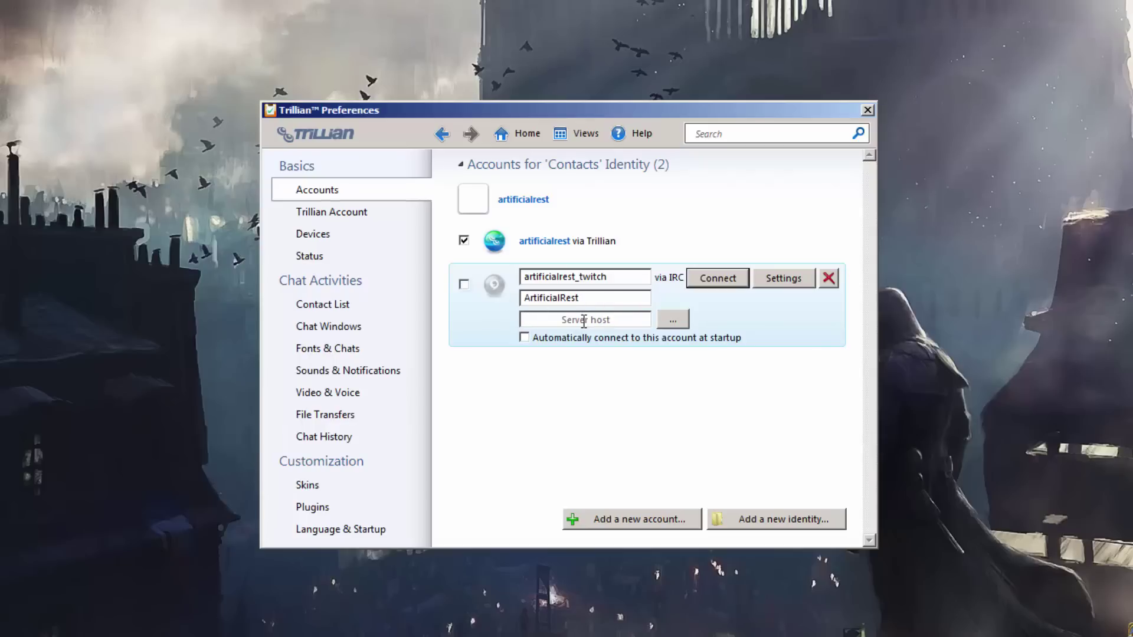
pyautogui.write('irc.twitch.tv')
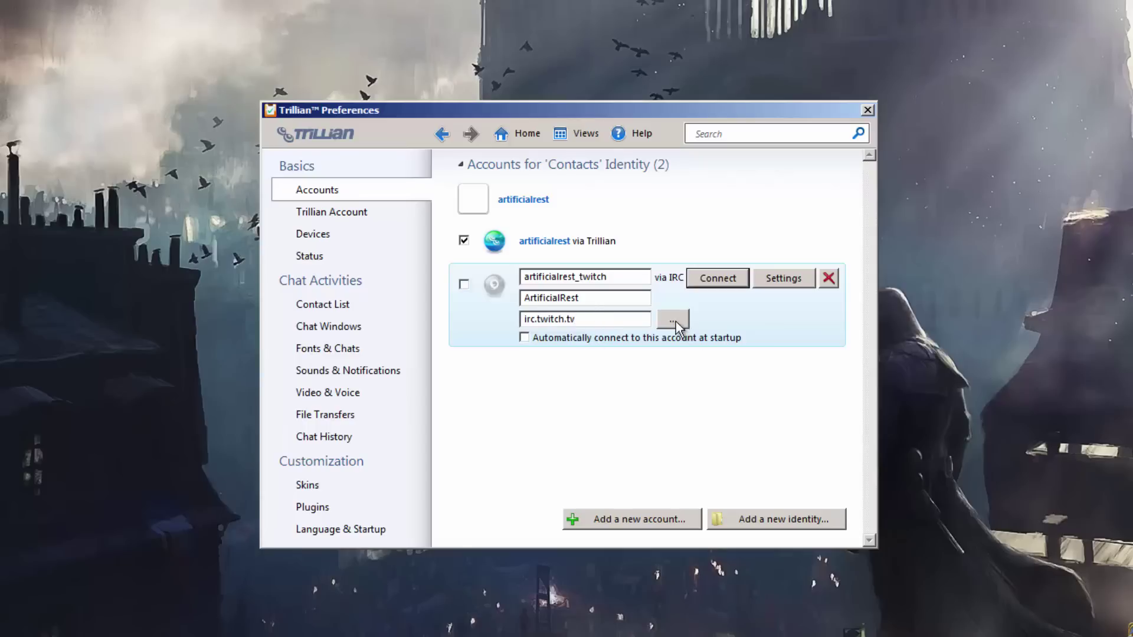
# Step: Browse the IRC network list without choosing one, then enable automatic connection at startup
pyautogui.click(674, 320)
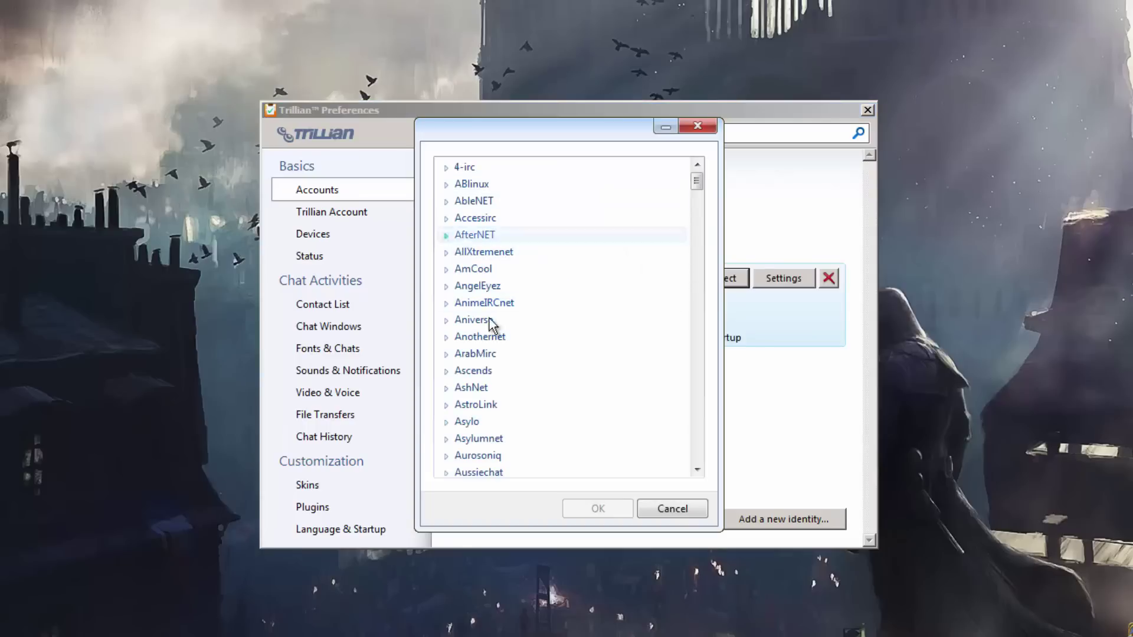
pyautogui.scroll(-6, 504, 344)
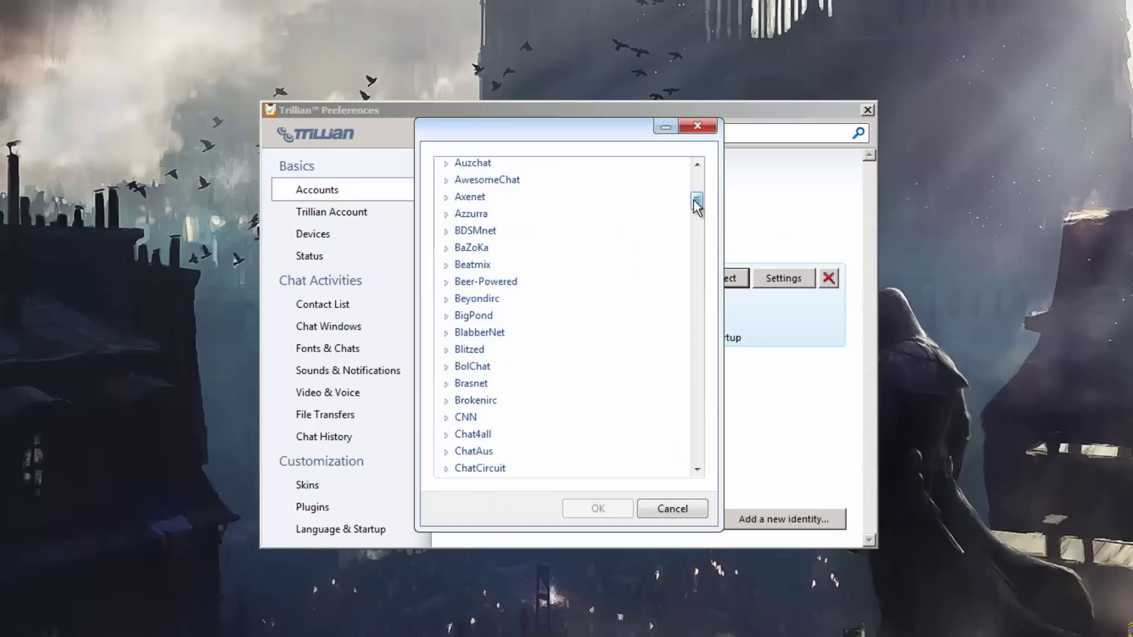
pyautogui.moveTo(696, 204); pyautogui.dragTo(696, 143)
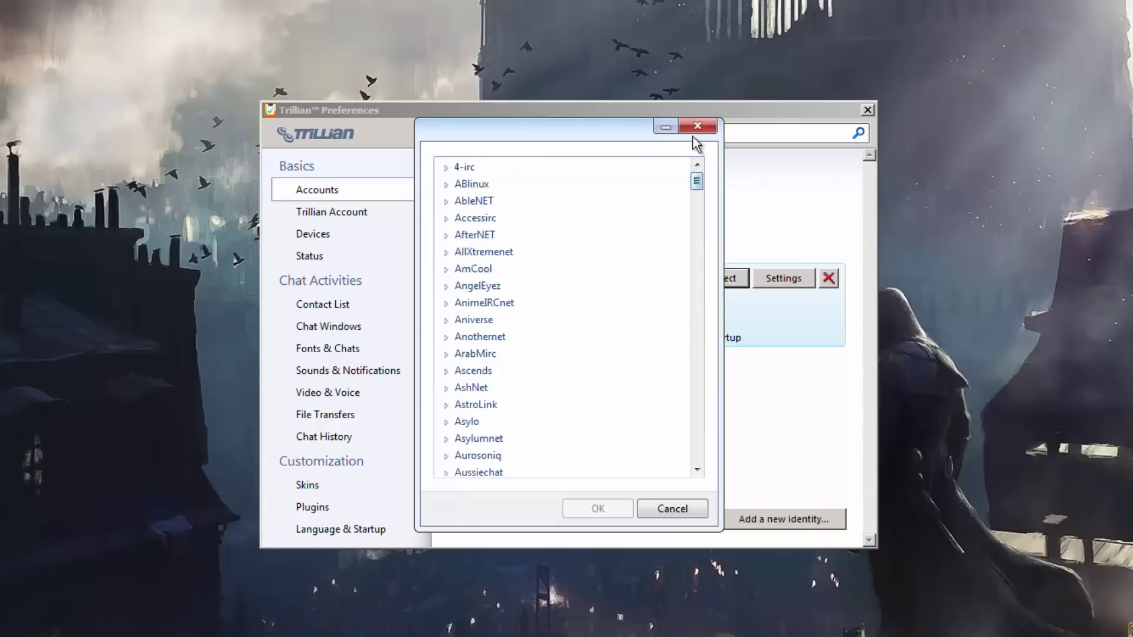
pyautogui.click(698, 126)
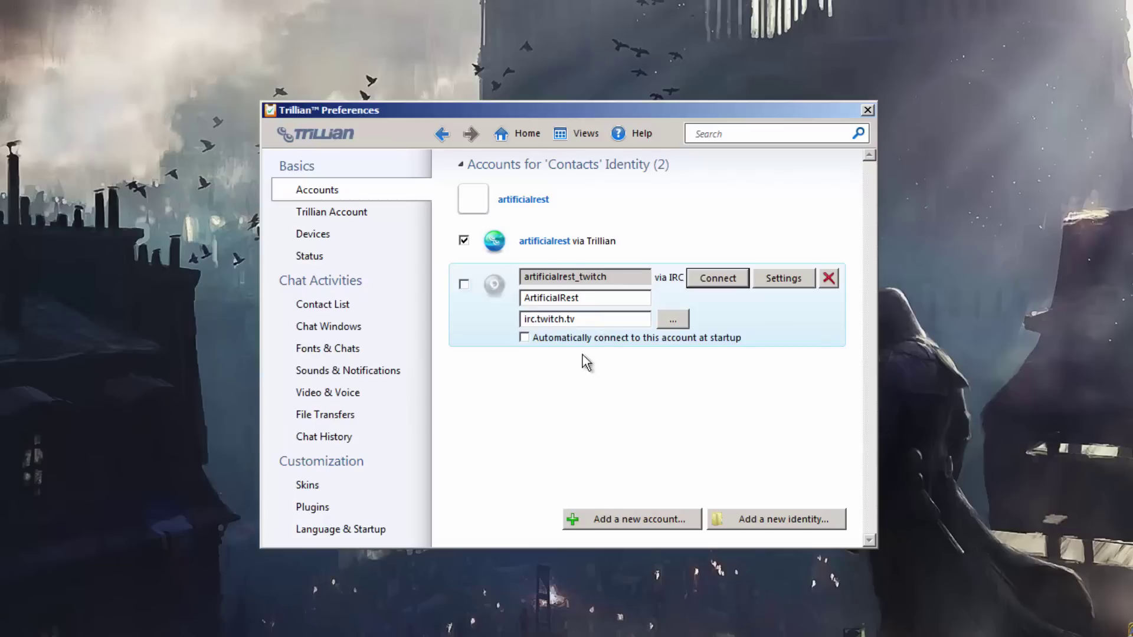
pyautogui.click(588, 343)
# Step: Authorize the TMI Token Gen with Twitch and select the generated oauth chat password
pyautogui.click(783, 282)
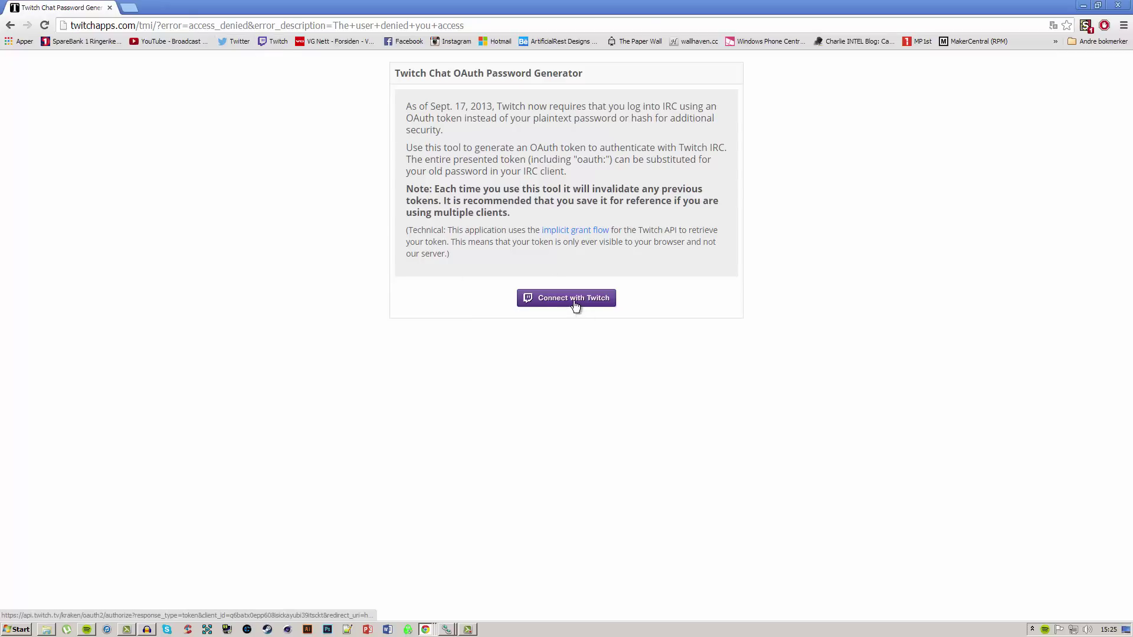
pyautogui.click(555, 297)
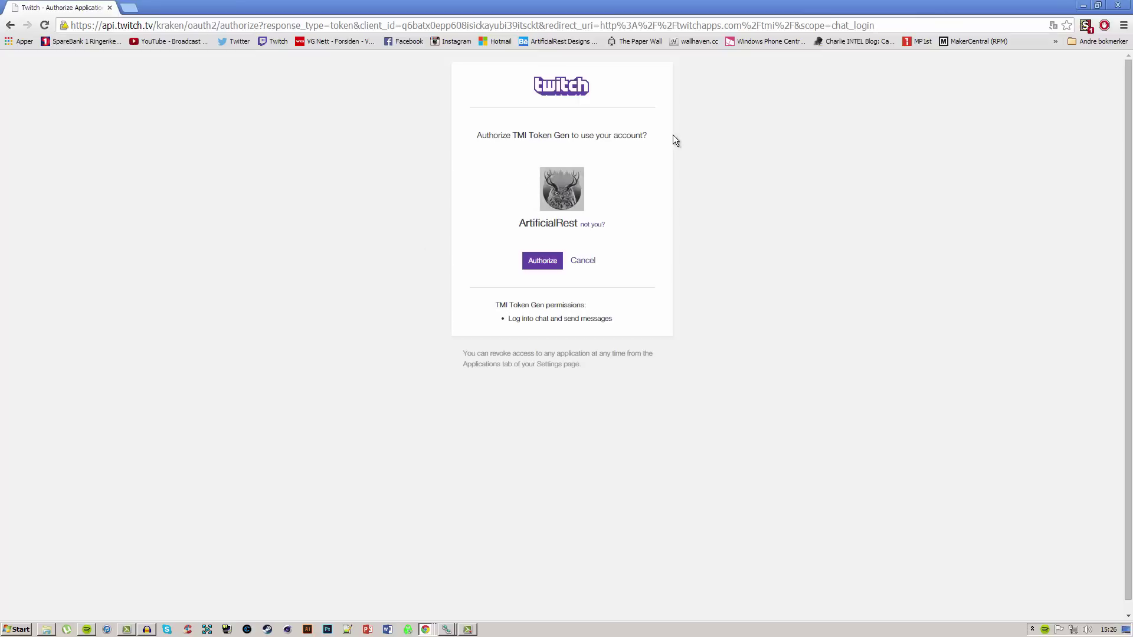
pyautogui.click(546, 261)
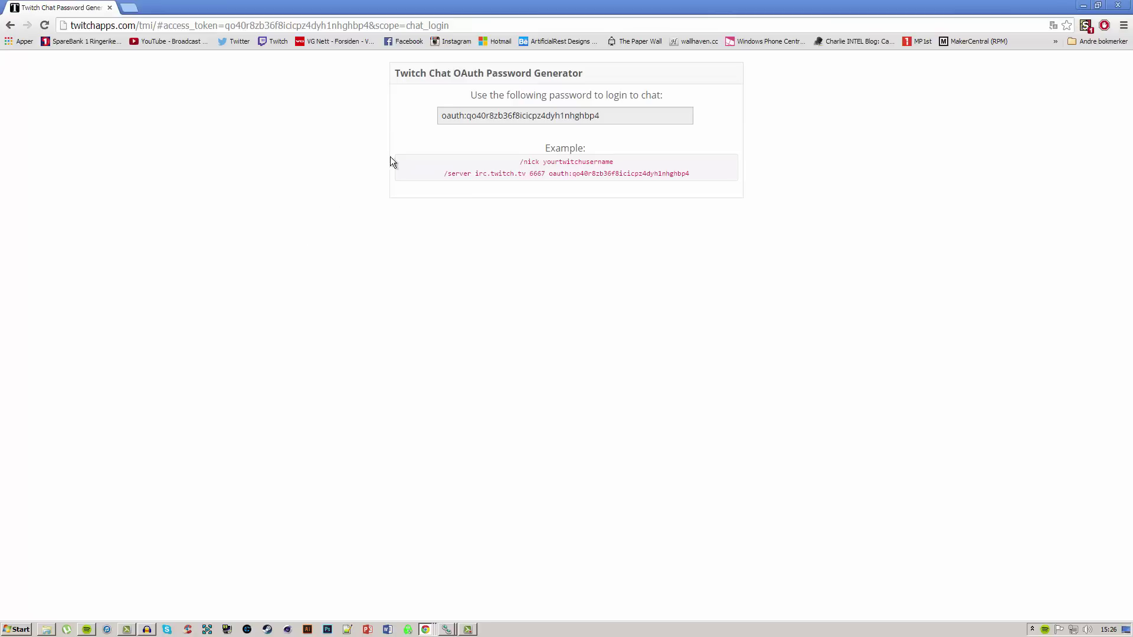
pyautogui.click(611, 116)
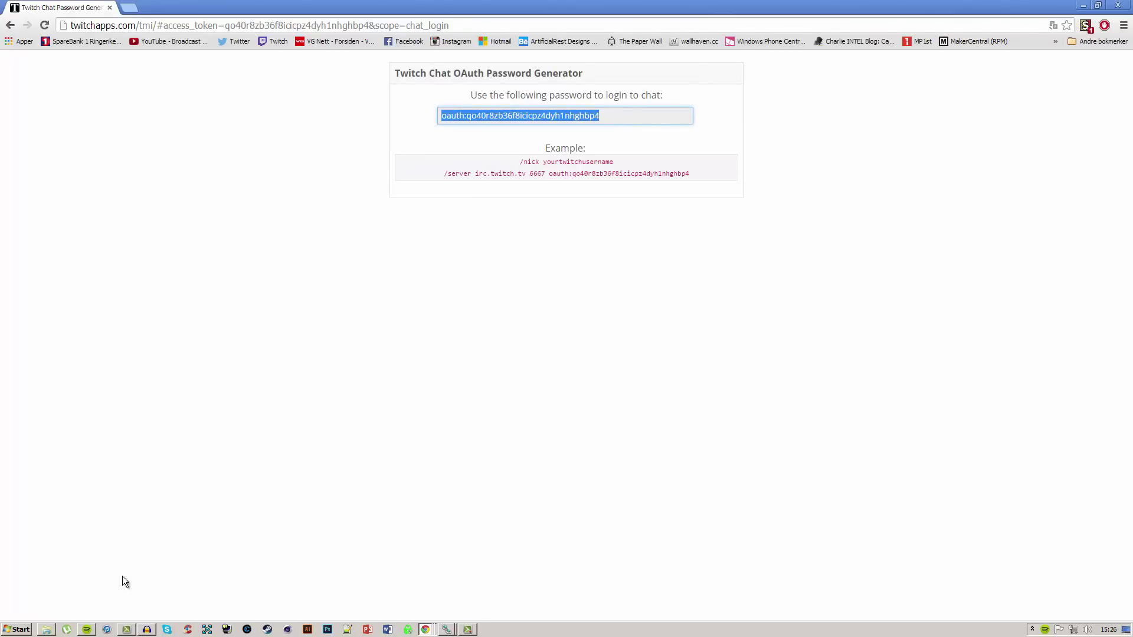
# Step: Paste the Twitch OAuth token into the IRC account's Server password field
pyautogui.click(448, 629)
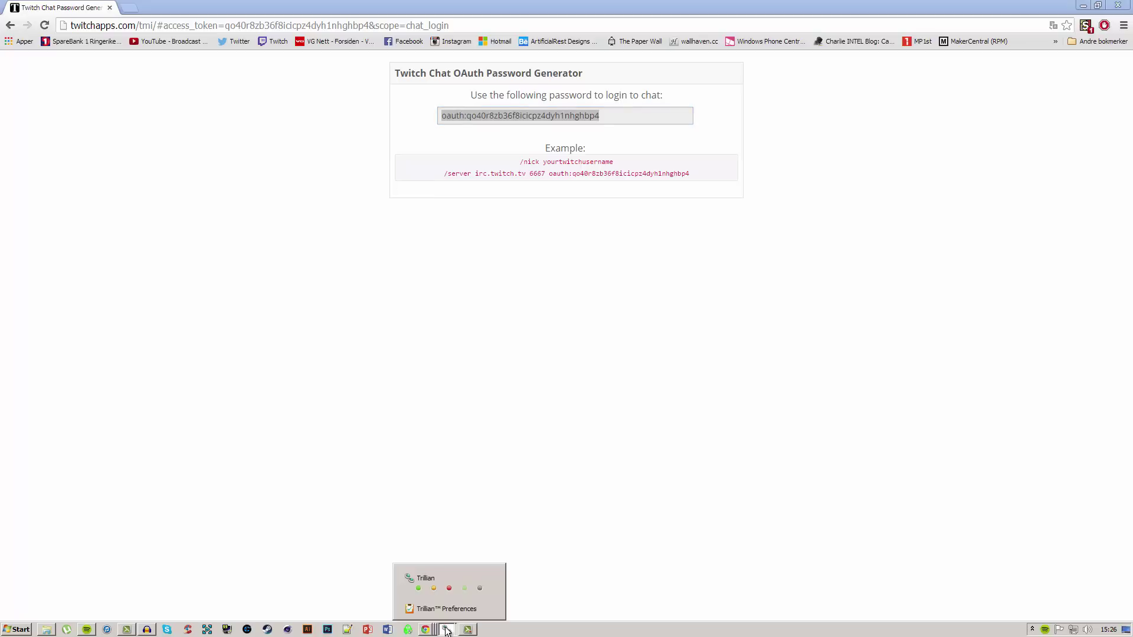
pyautogui.click(443, 611)
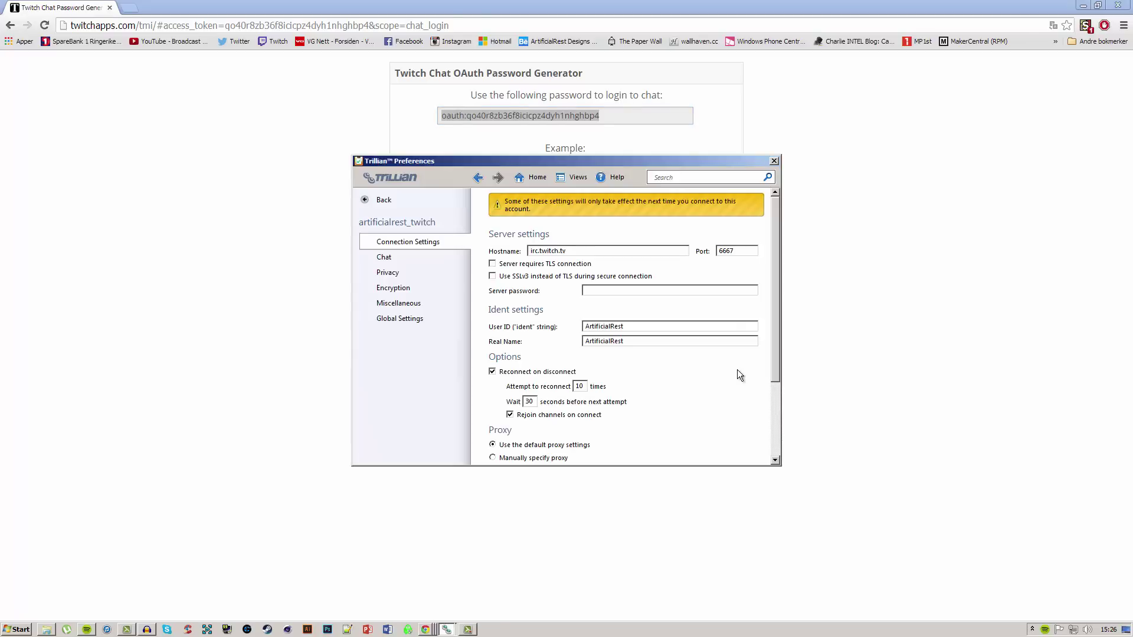
pyautogui.click(621, 291)
pyautogui.hotkey('ctrl', 'v')
pyautogui.scroll(-3, 673, 389)
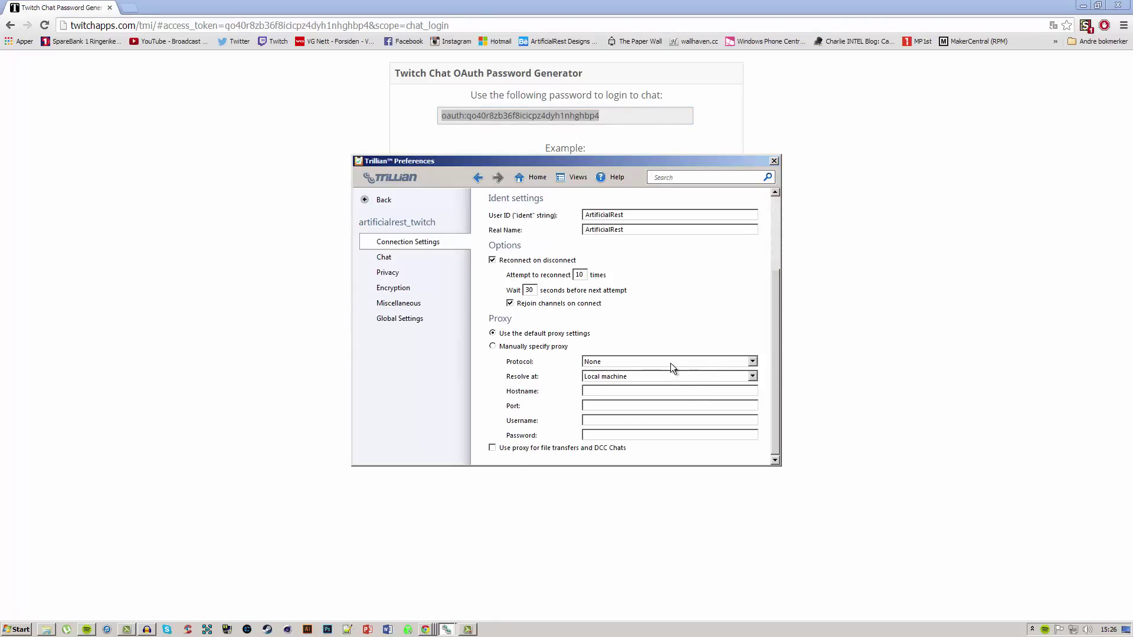
pyautogui.scroll(3, 670, 362)
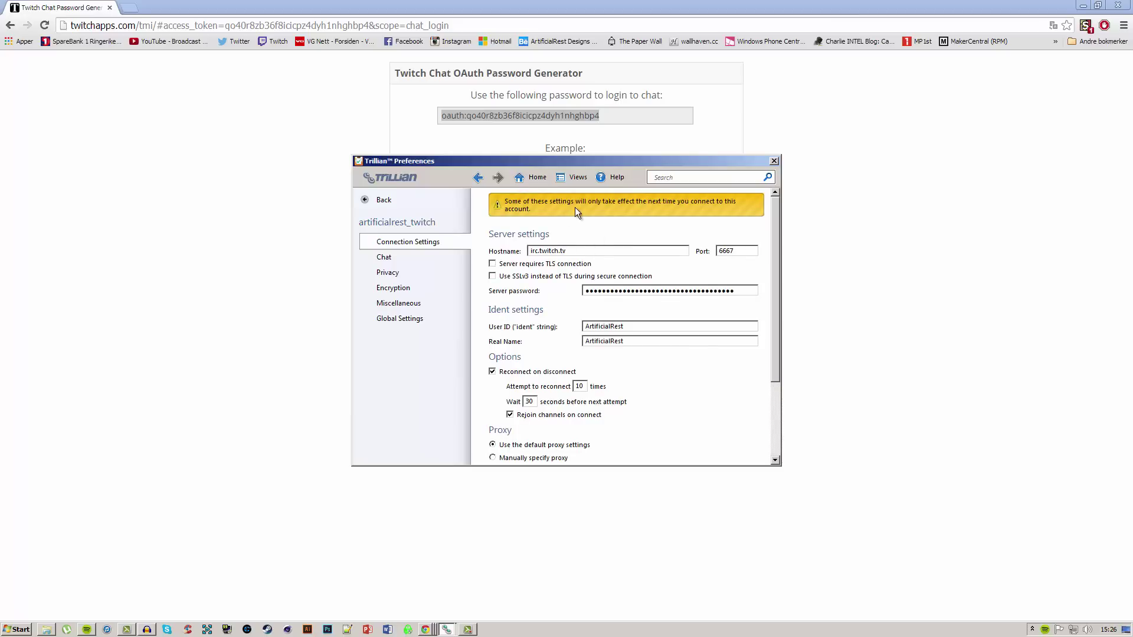
# Step: Back in the accounts list, enable the Twitch IRC account to connect it to irc.twitch.tv
pyautogui.click(379, 200)
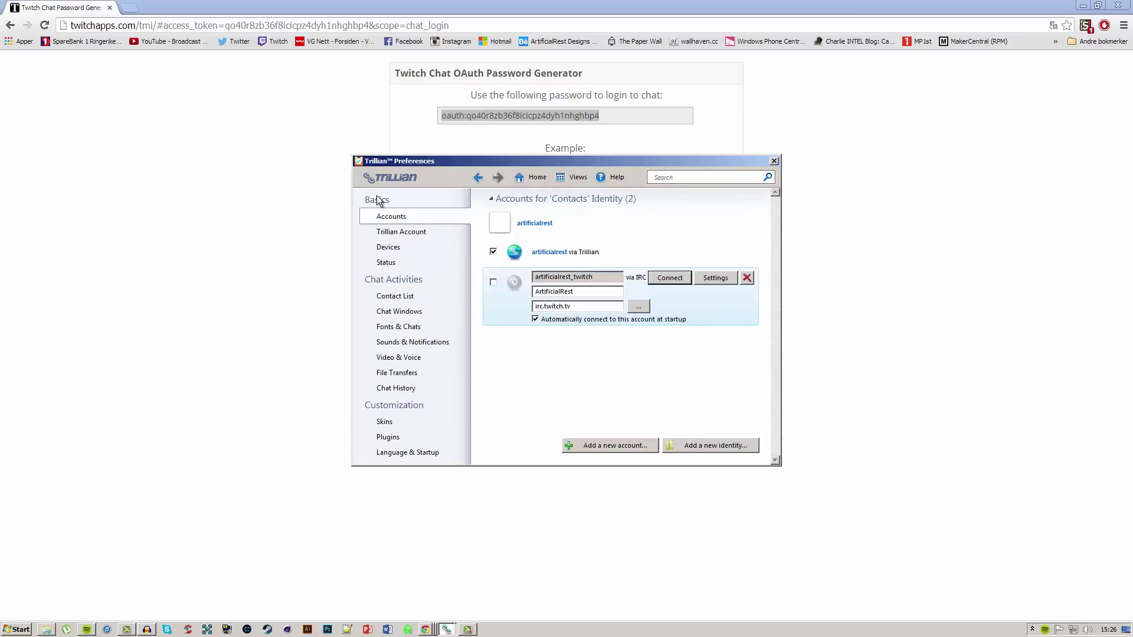
pyautogui.click(720, 281)
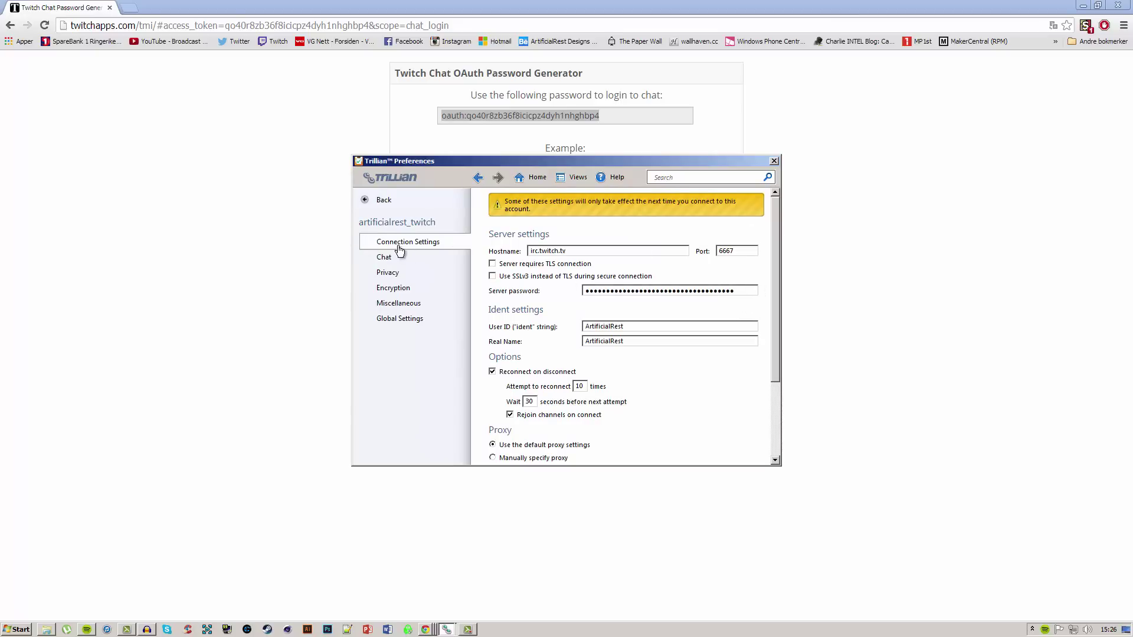
pyautogui.click(373, 202)
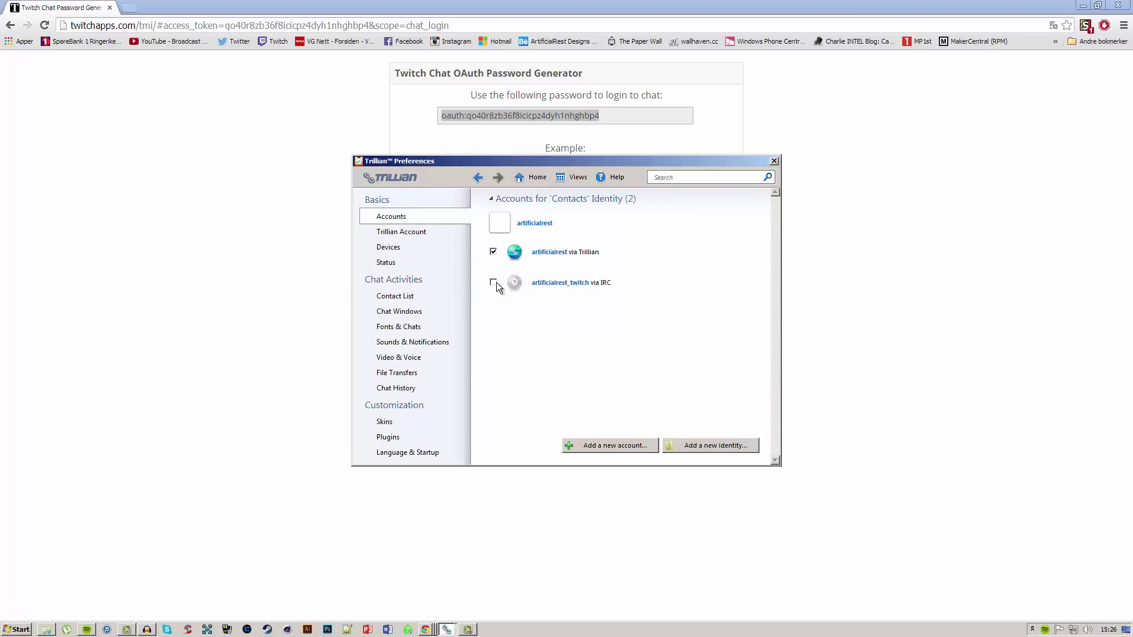
pyautogui.click(602, 282)
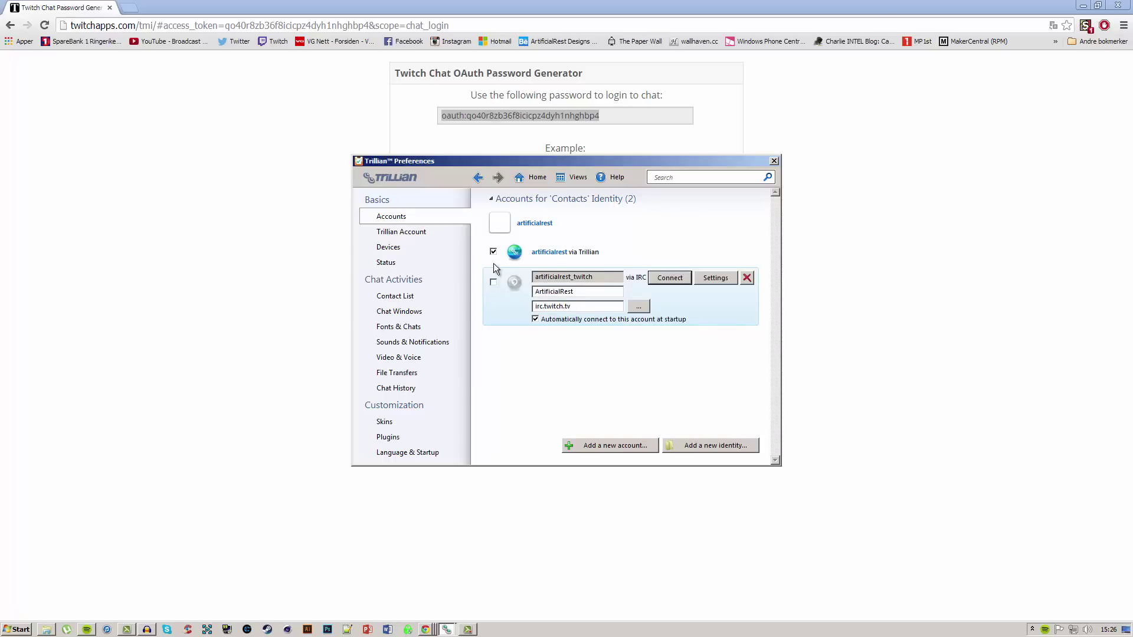
pyautogui.click(494, 280)
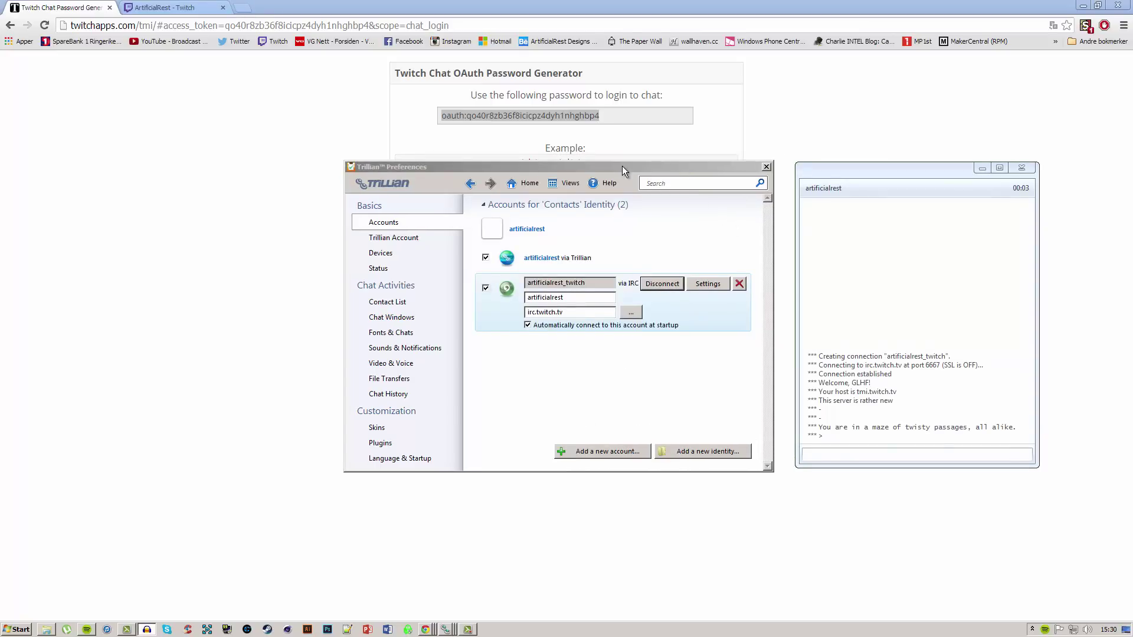
# Step: Show the offline Twitch channel page and move the Trillian IRC console window to the left
pyautogui.click(167, 9)
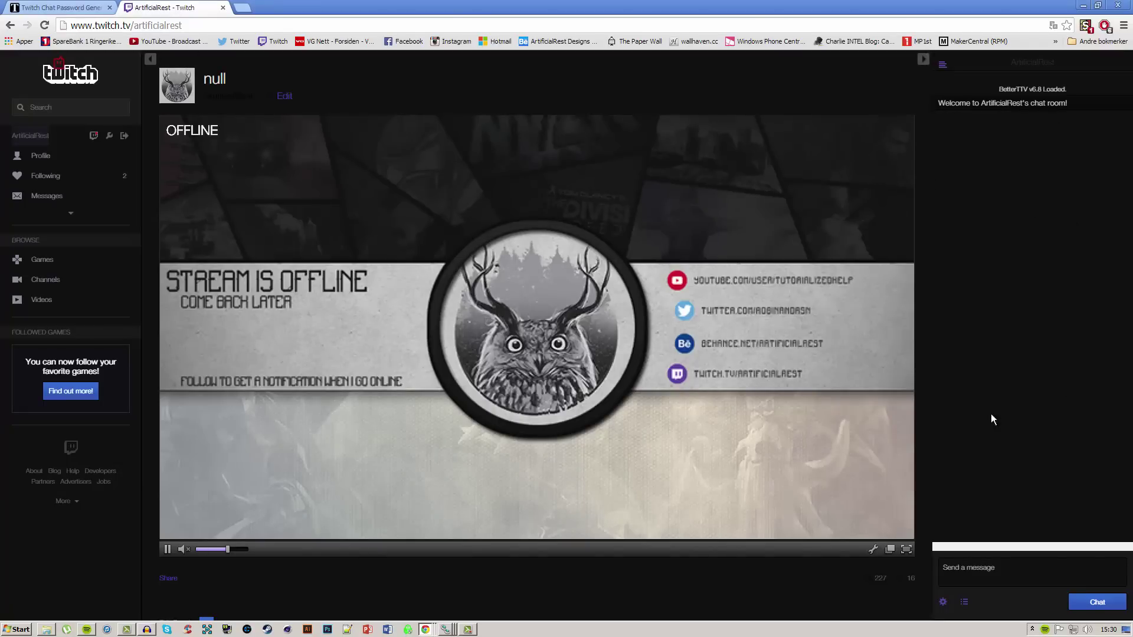
pyautogui.click(447, 631)
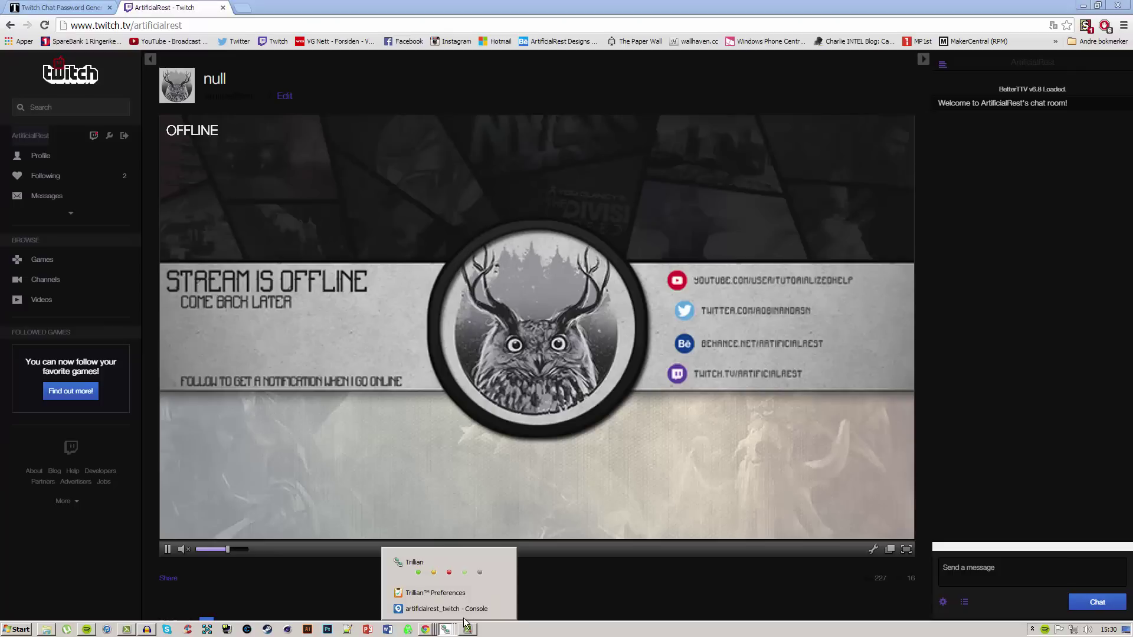
pyautogui.click(431, 611)
pyautogui.moveTo(901, 175); pyautogui.dragTo(705, 180)
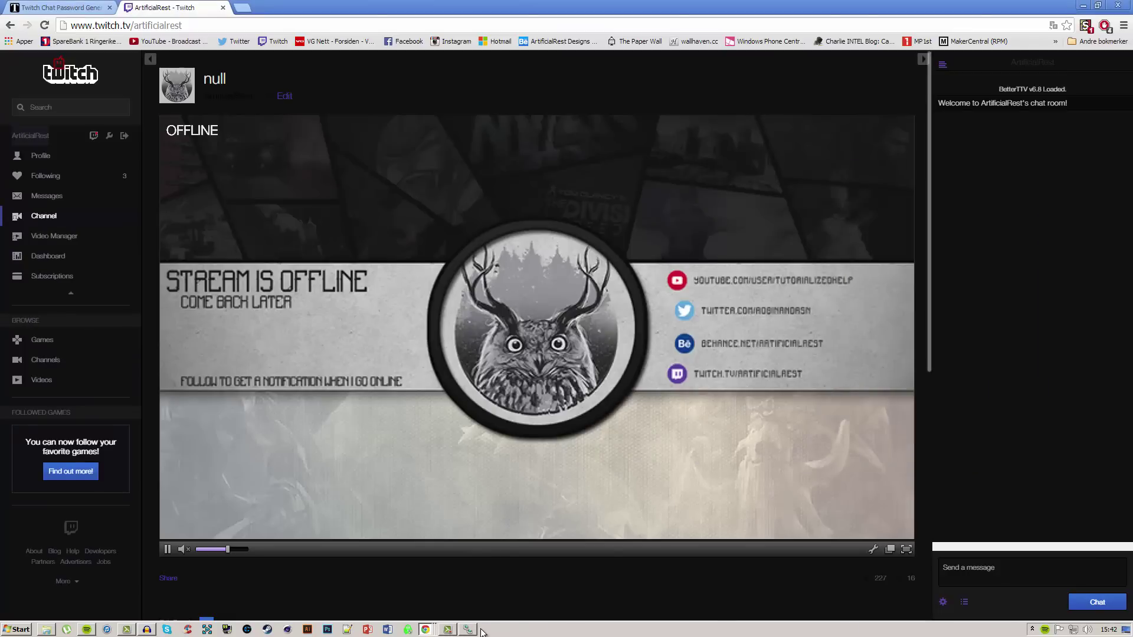
# Step: From the Trillian contact list, show the Twitch IRC account's status window
pyautogui.click(467, 629)
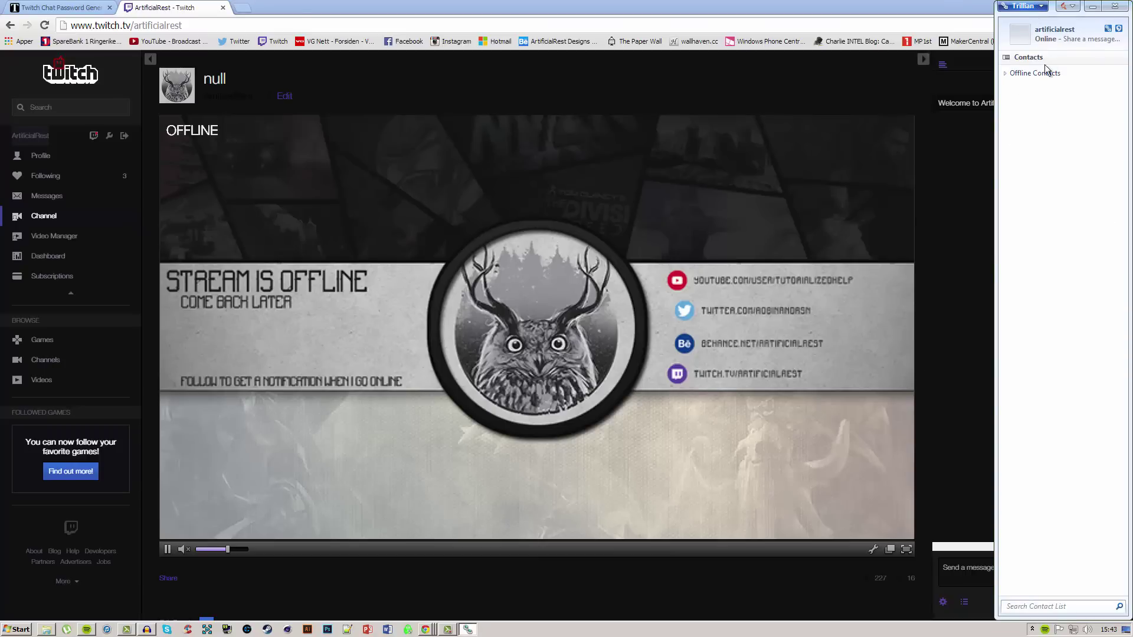
pyautogui.click(1037, 7)
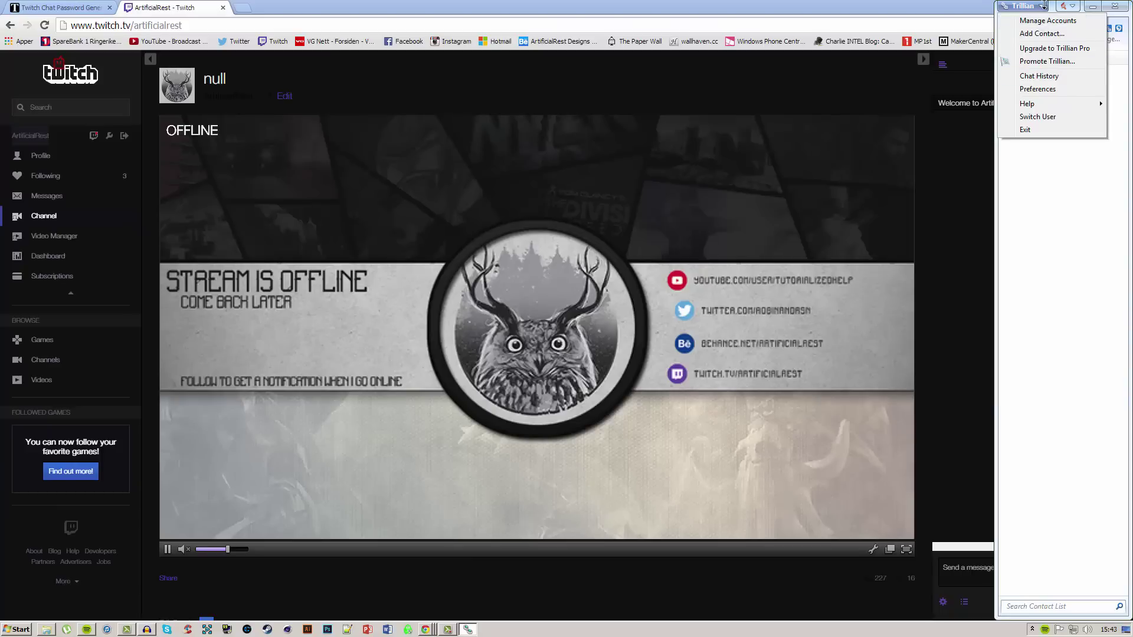
pyautogui.click(1088, 206)
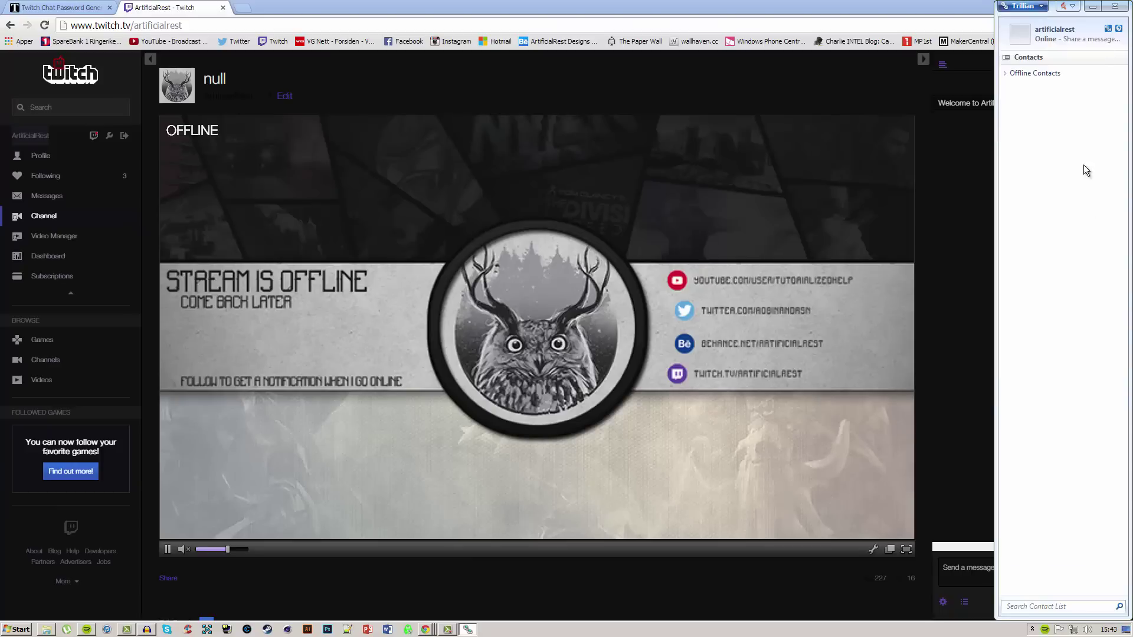
pyautogui.click(1119, 30)
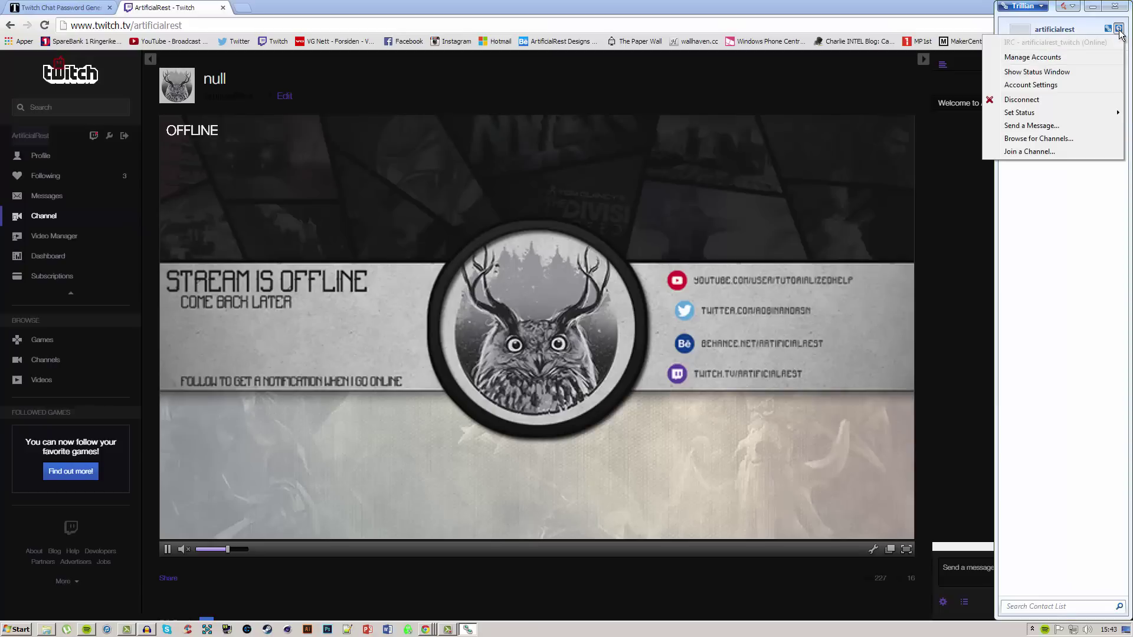
pyautogui.click(1037, 72)
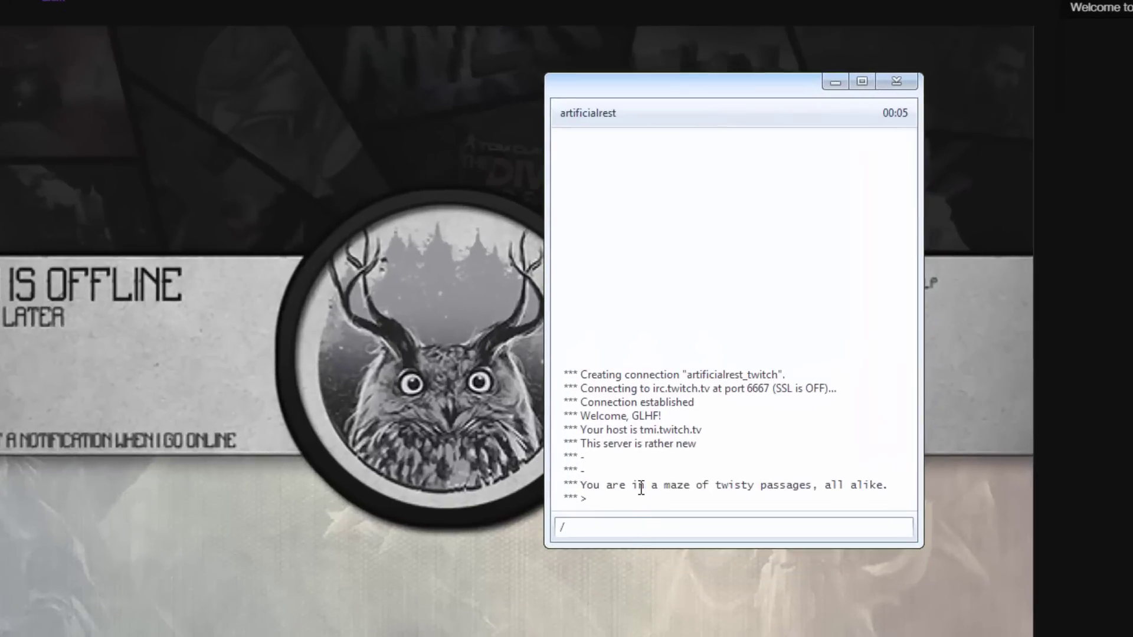
# Step: Enter /j #artificialrest in the server console to join the channel
pyautogui.write('/j #A')
pyautogui.press('BackSpace')
pyautogui.write('#arti')
pyautogui.press('BackSpace')
pyautogui.press('BackSpace')
pyautogui.press('BackSpace')
pyautogui.press('BackSpace')
pyautogui.write('#artificialrest')
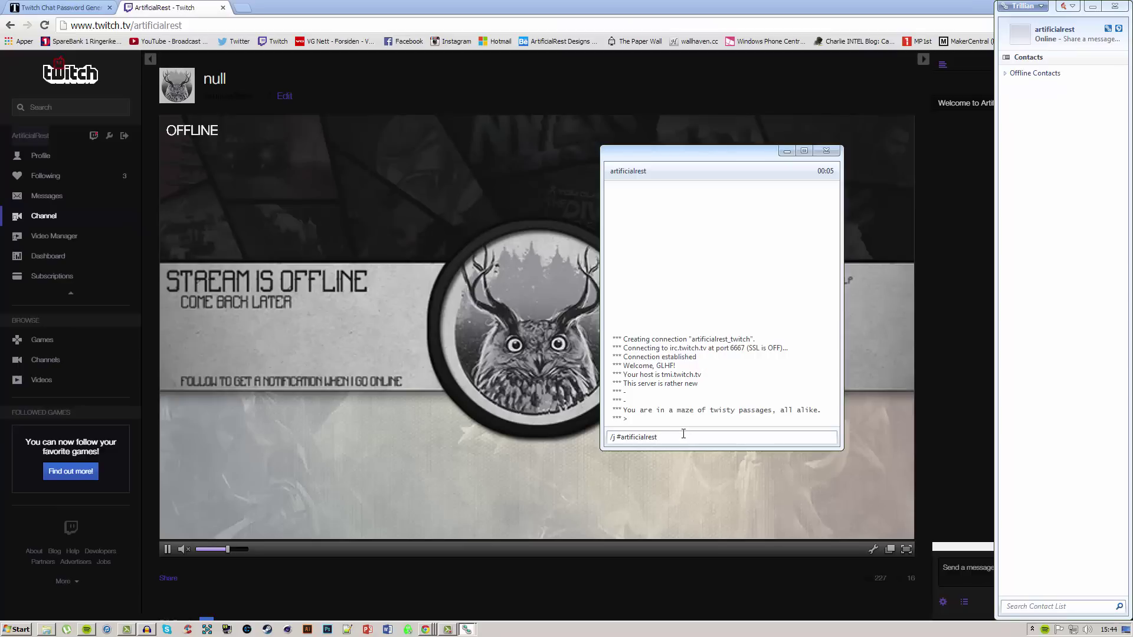
pyautogui.press('Return')
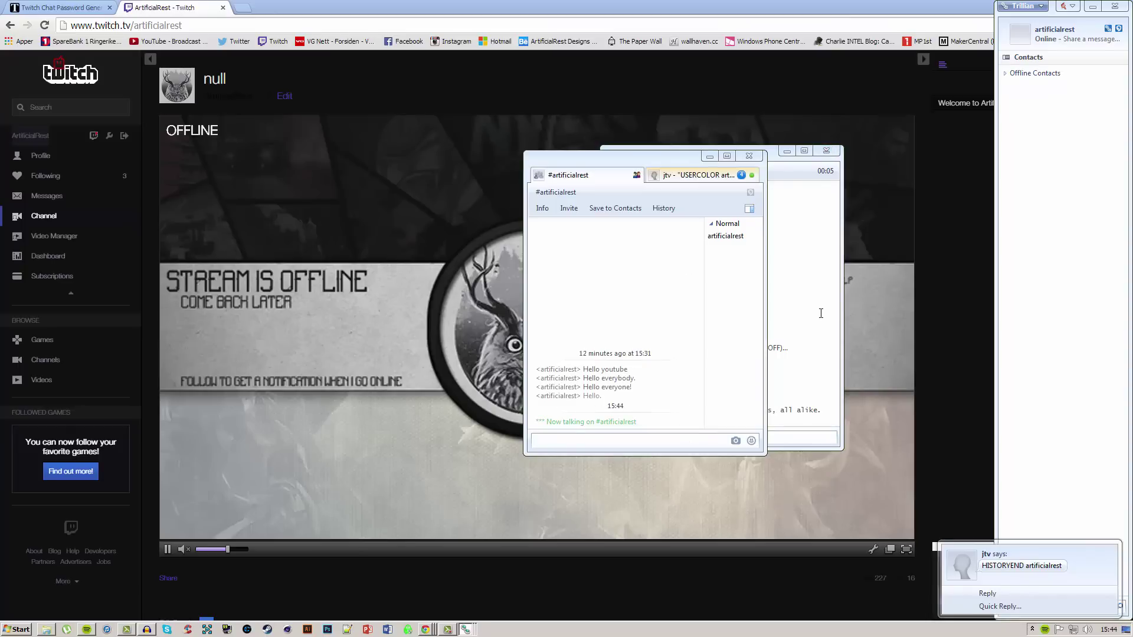
# Step: Minimize the server log, close the jtv conversation and hide the contact list
pyautogui.click(811, 163)
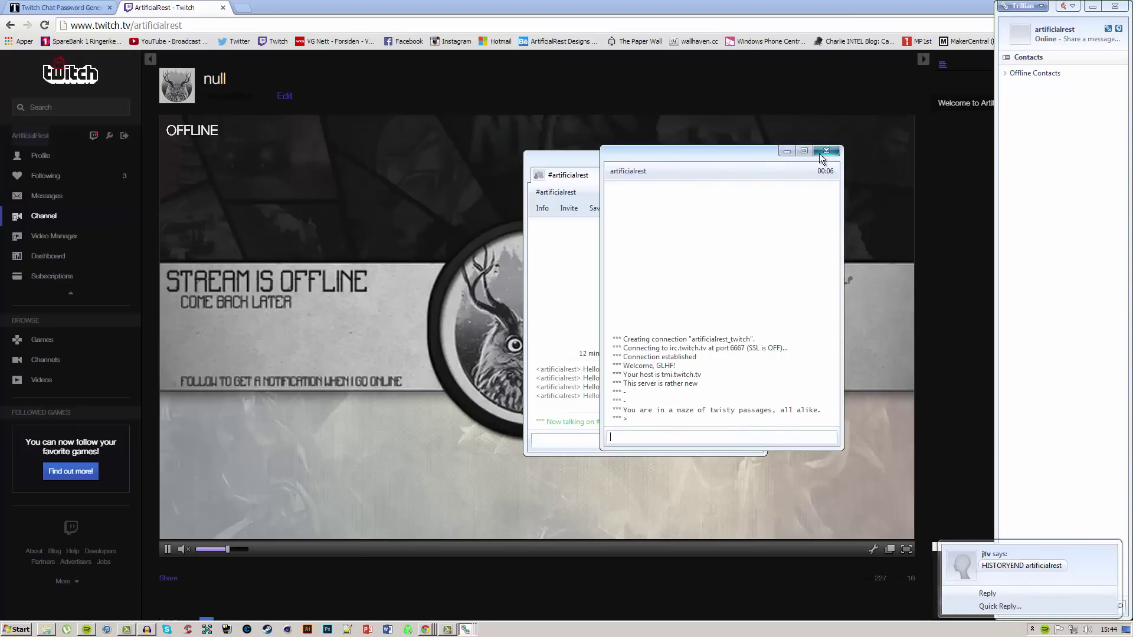
pyautogui.click(787, 151)
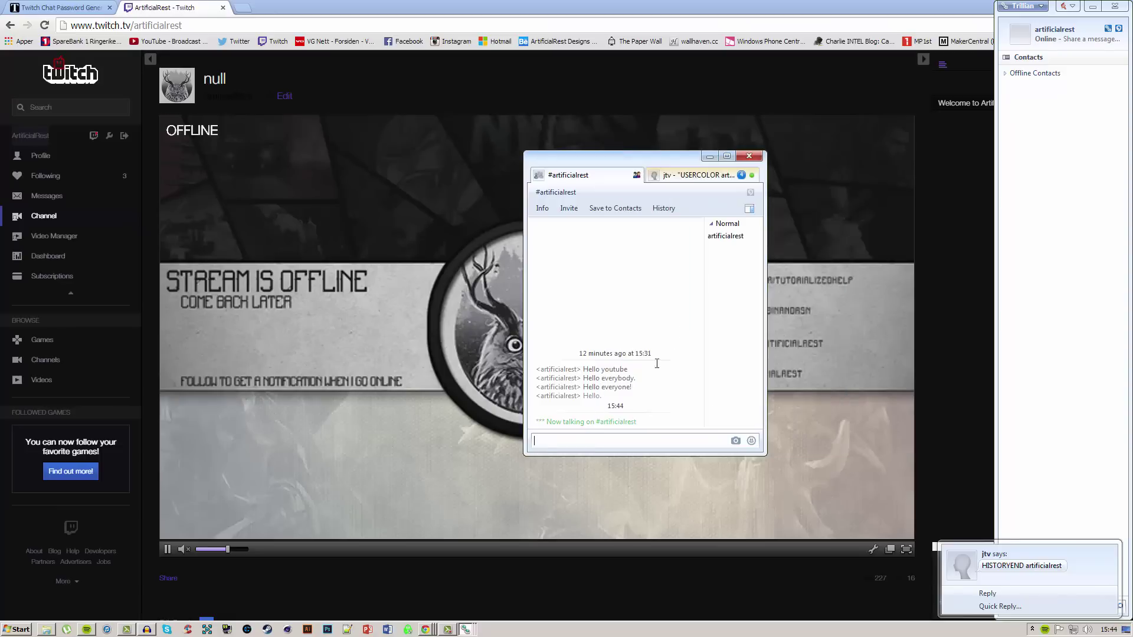
pyautogui.click(752, 176)
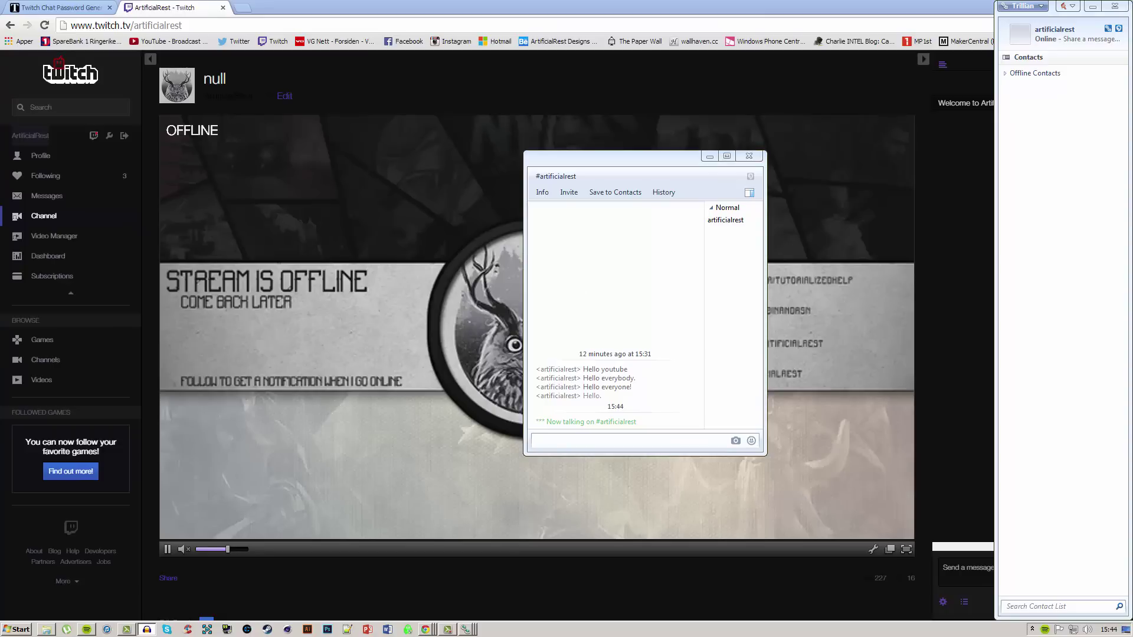
pyautogui.moveTo(630, 162)
pyautogui.mouseDown()
pyautogui.moveTo(631, 175)
pyautogui.moveTo(643, 160)
pyautogui.mouseUp()
pyautogui.click(1093, 6)
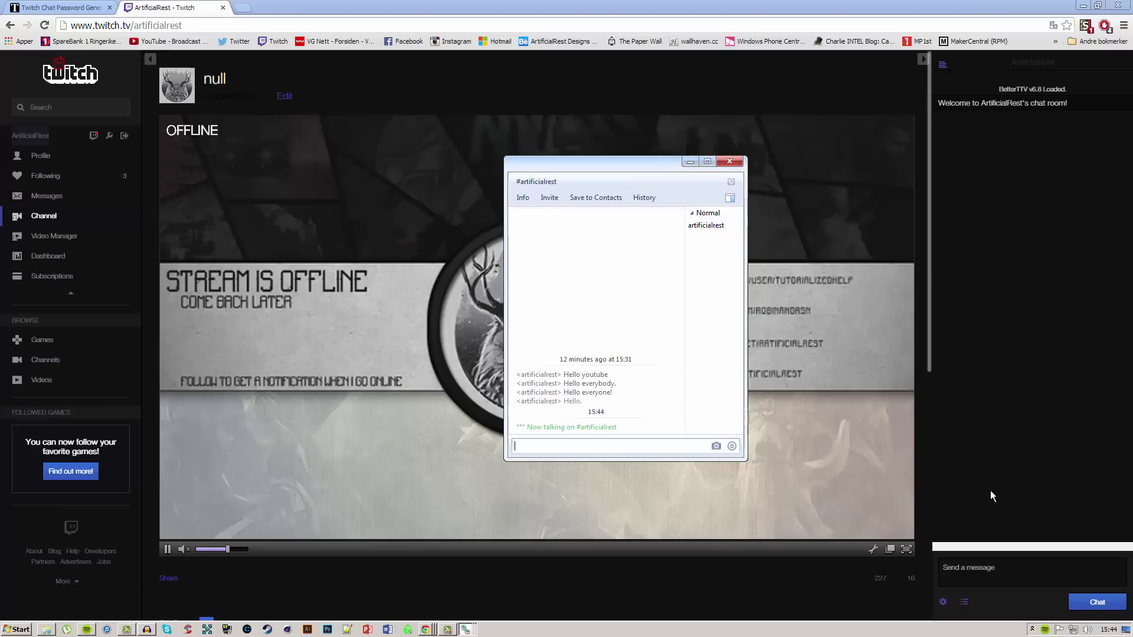
# Step: Send 'Hello world!' in the Twitch channel chat
pyautogui.click(982, 575)
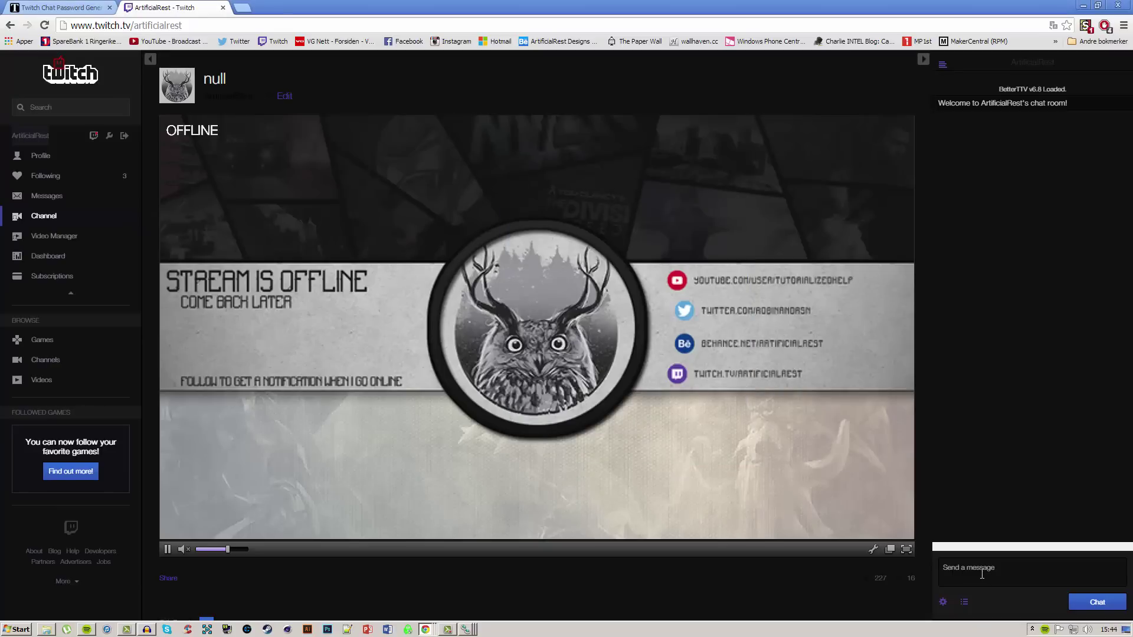
pyautogui.write('Hello world!')
pyautogui.press('Return')
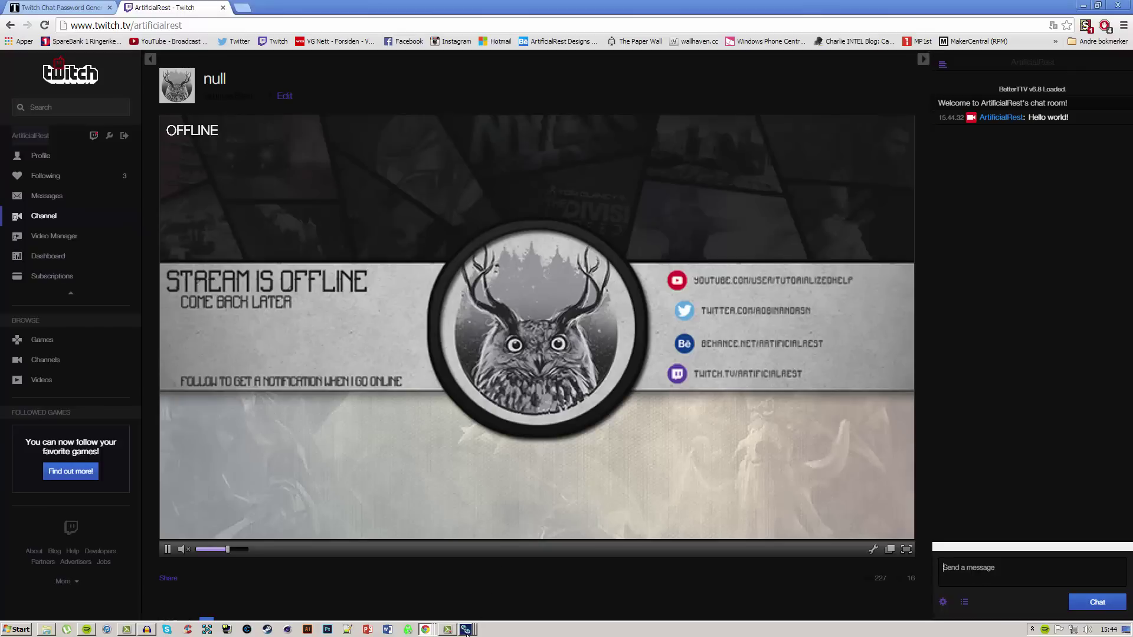
# Step: Post 'Hello streamer!' from Trillian's #artificialrest chat window
pyautogui.moveTo(466, 630)
pyautogui.click(460, 610)
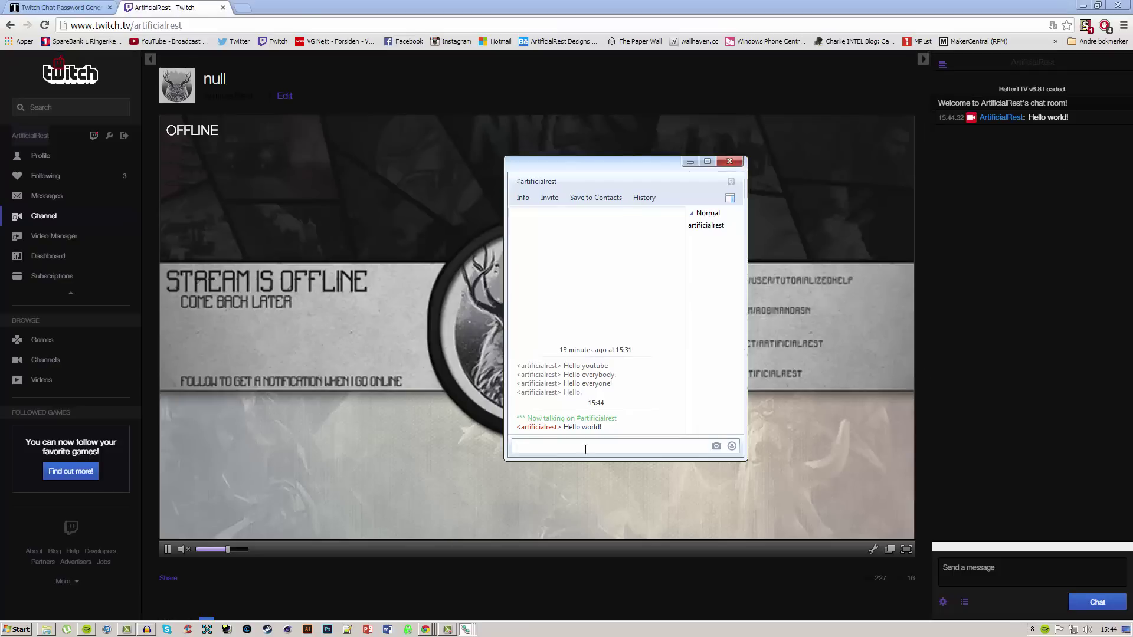
pyautogui.write('streamer!')
pyautogui.press('Return')
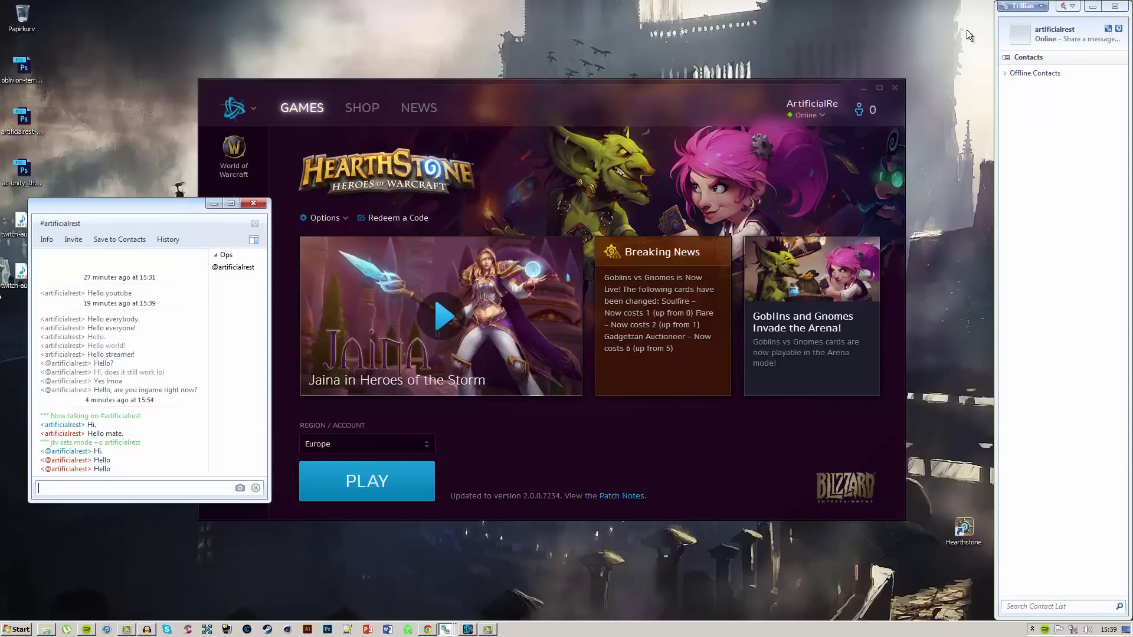
# Step: Confirm Enable In-Game Chat under Preferences > Chat Windows, then close Preferences and the contact list
pyautogui.click(1049, 121)
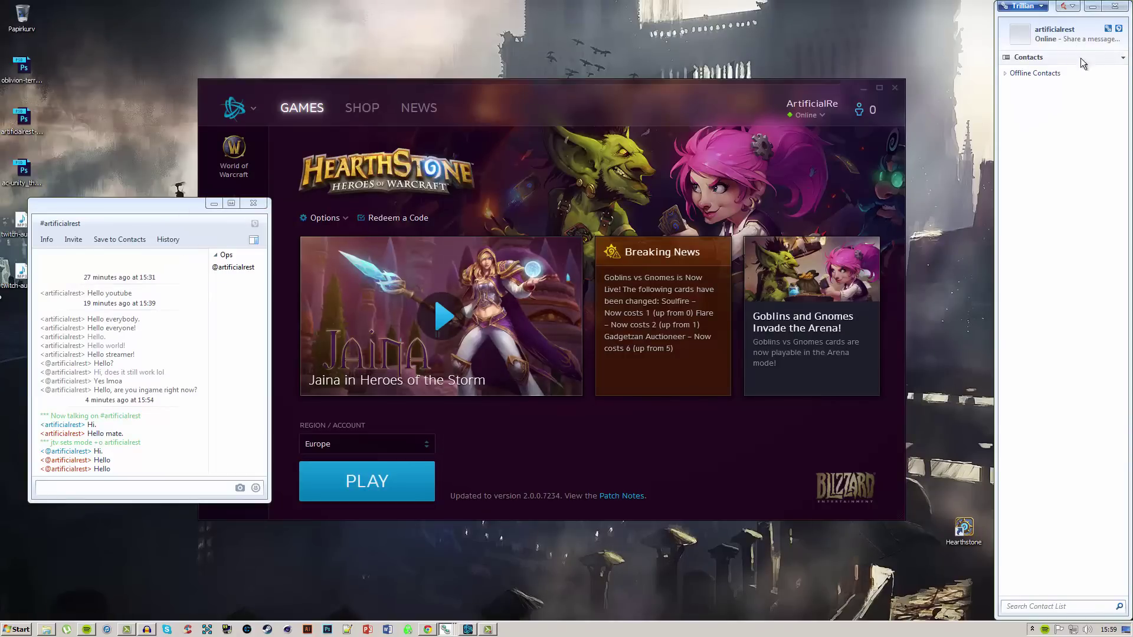
pyautogui.click(1118, 29)
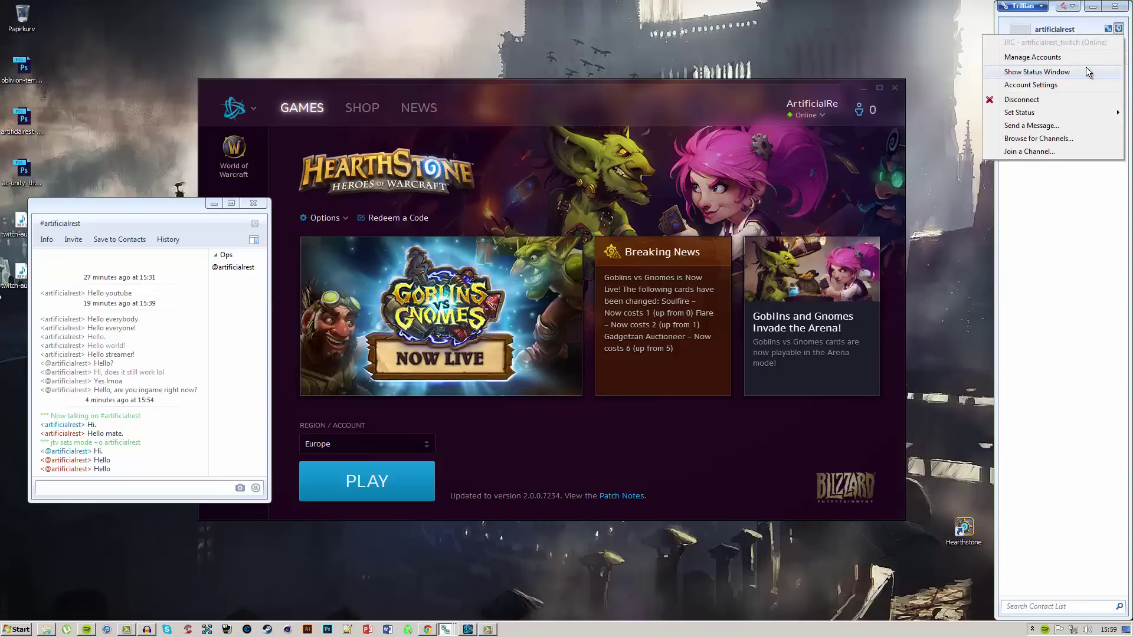
pyautogui.click(1037, 9)
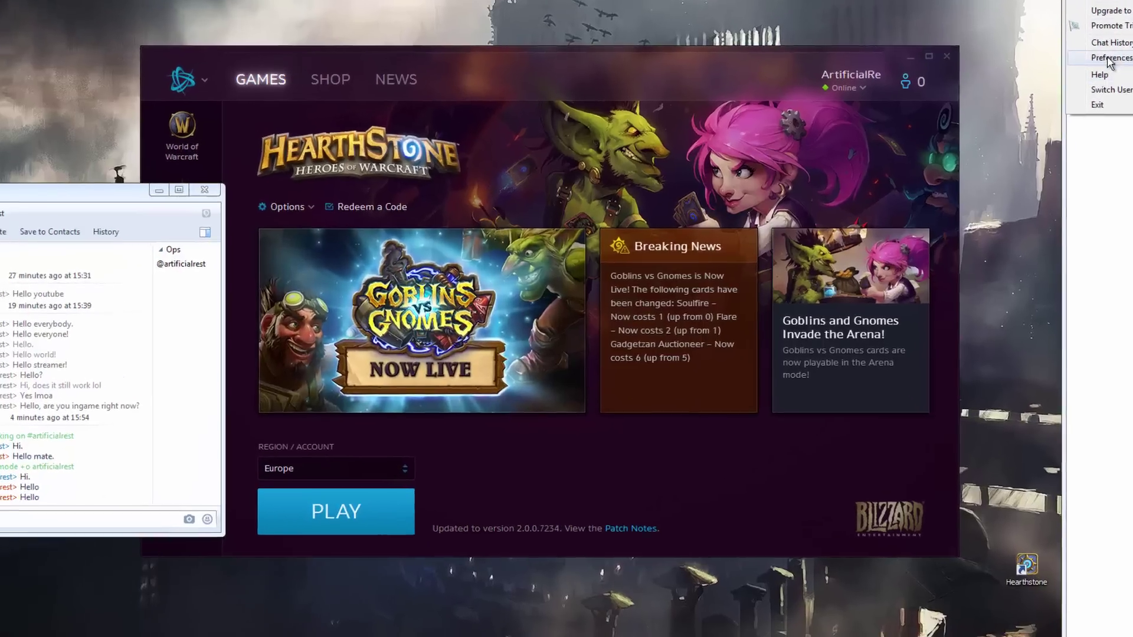
pyautogui.click(1038, 89)
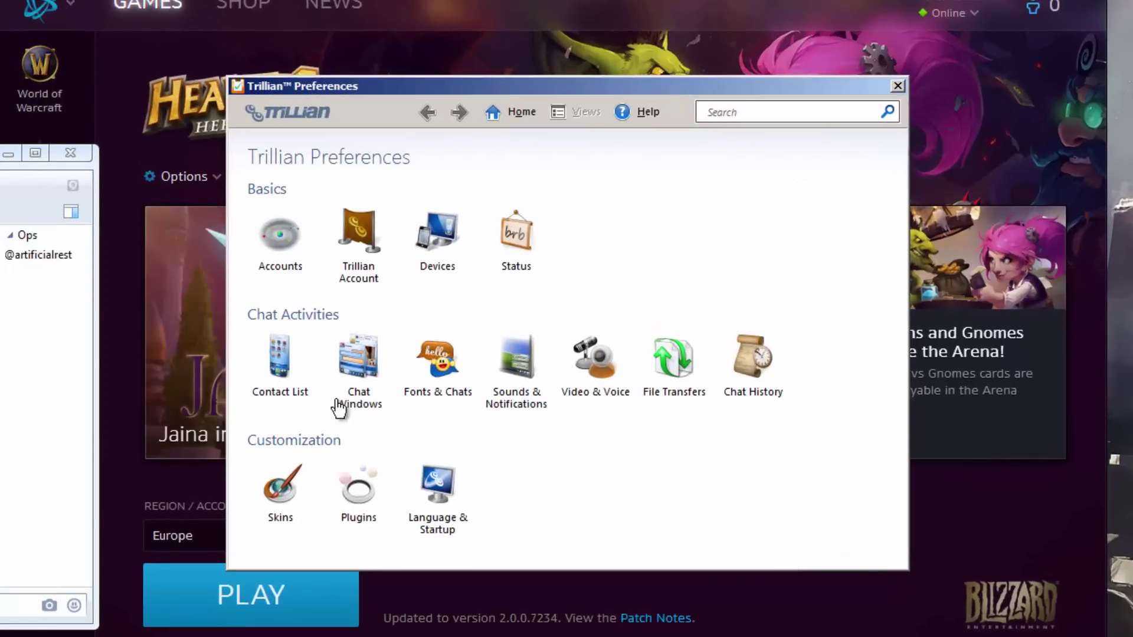
pyautogui.click(356, 378)
pyautogui.scroll(-6, 431, 377)
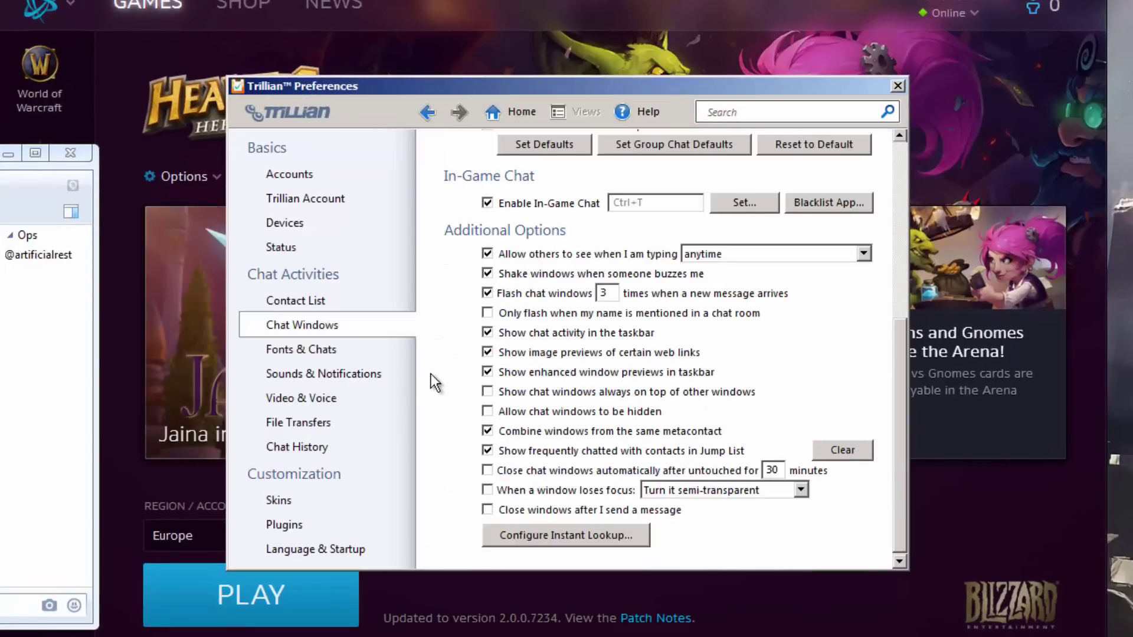
pyautogui.scroll(3, 431, 375)
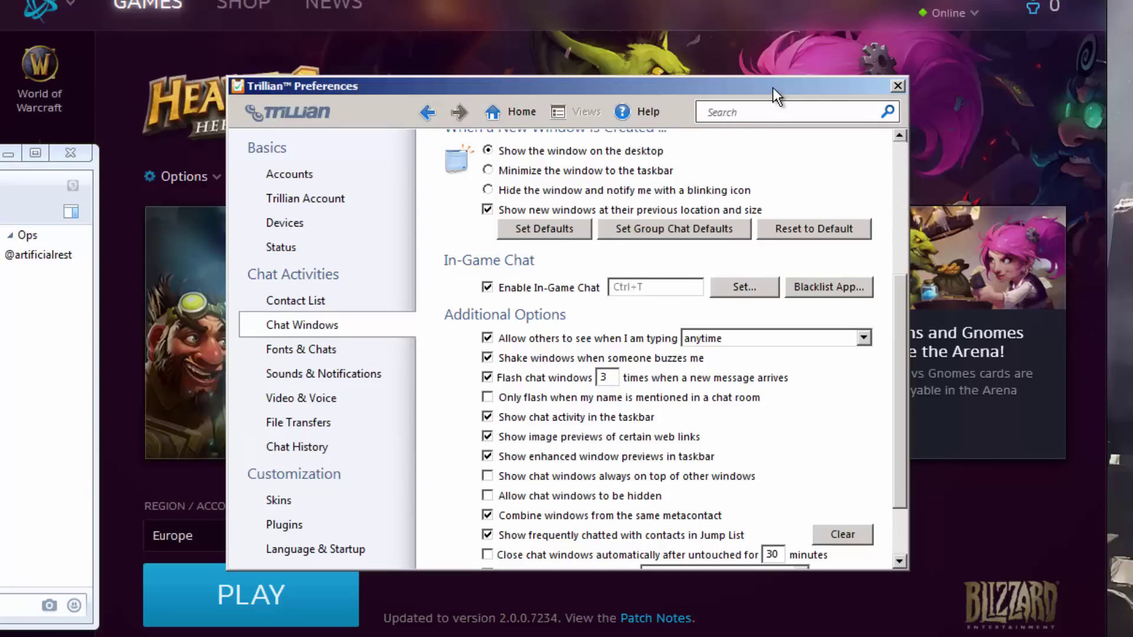
pyautogui.moveTo(773, 89); pyautogui.dragTo(758, 85)
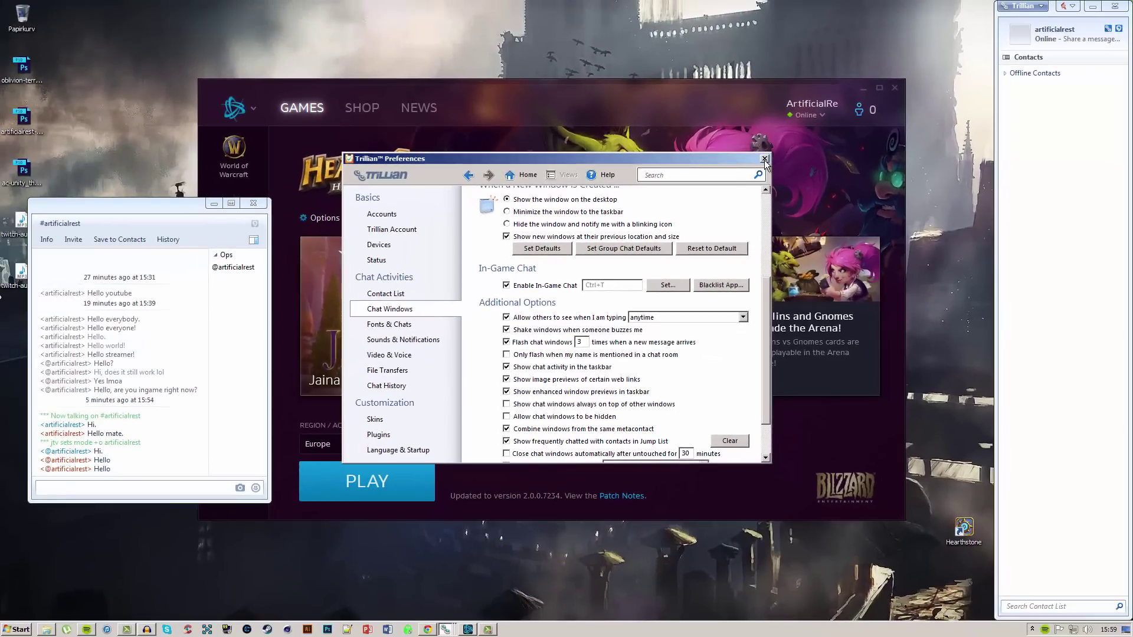
pyautogui.click(765, 159)
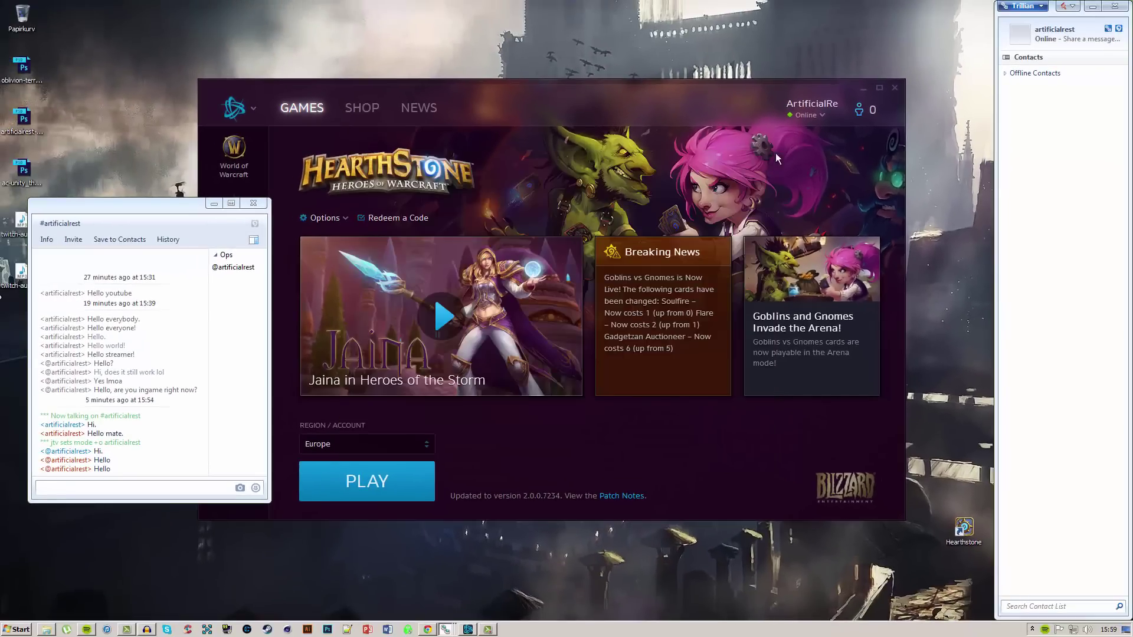
pyautogui.click(1099, 7)
# Step: Move the channel chat window aside, minimize it, and launch Hearthstone with PLAY
pyautogui.moveTo(181, 211); pyautogui.dragTo(226, 186)
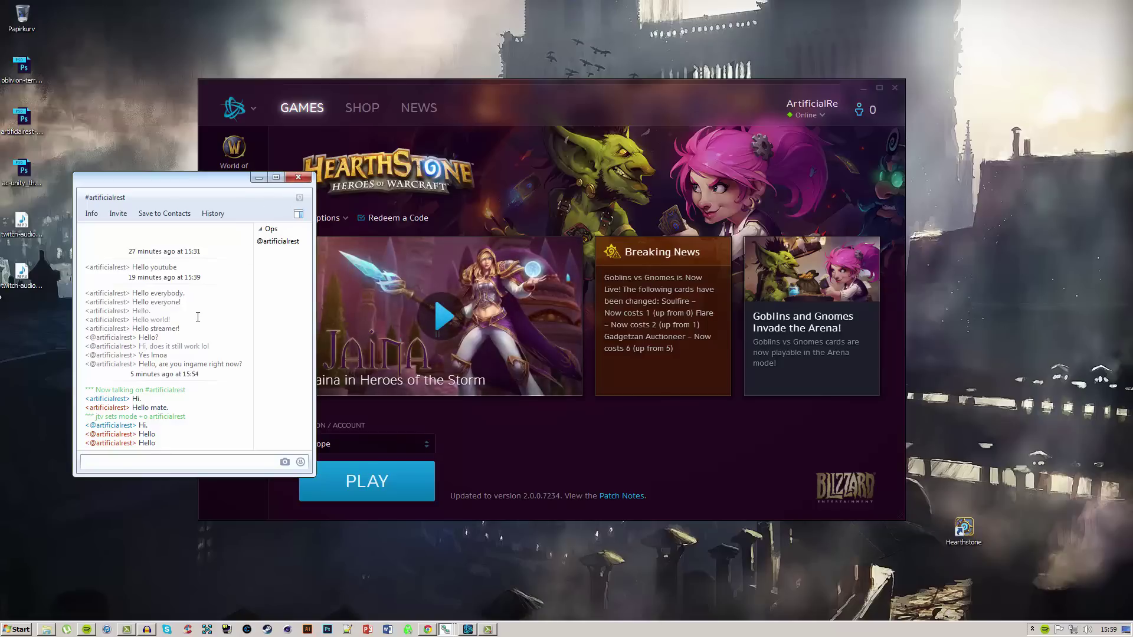
pyautogui.click(258, 178)
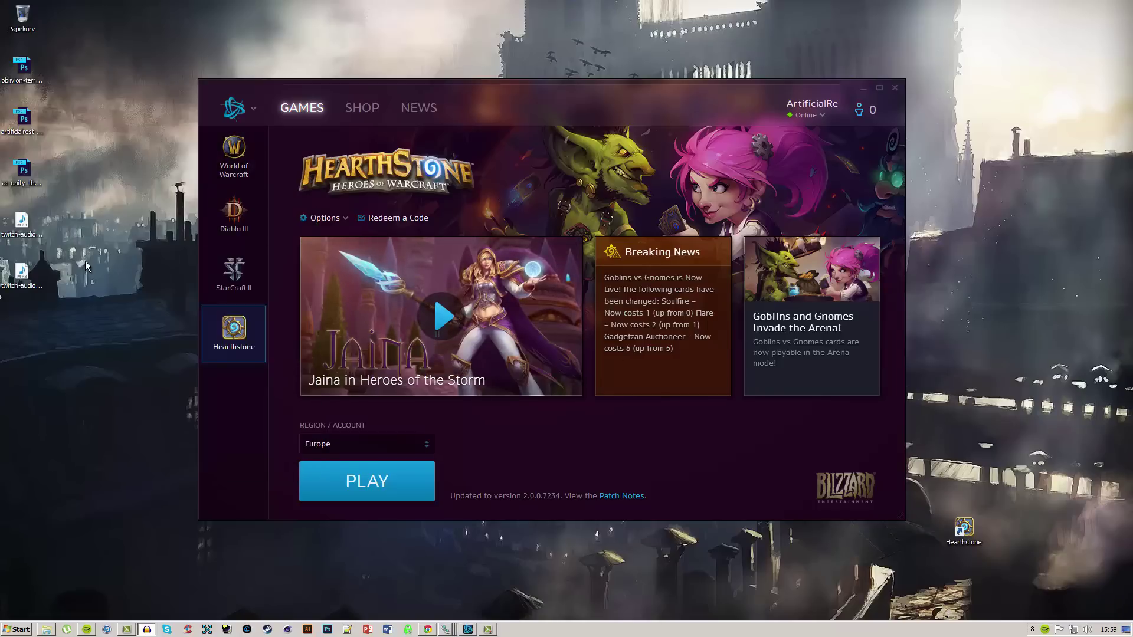
pyautogui.click(341, 491)
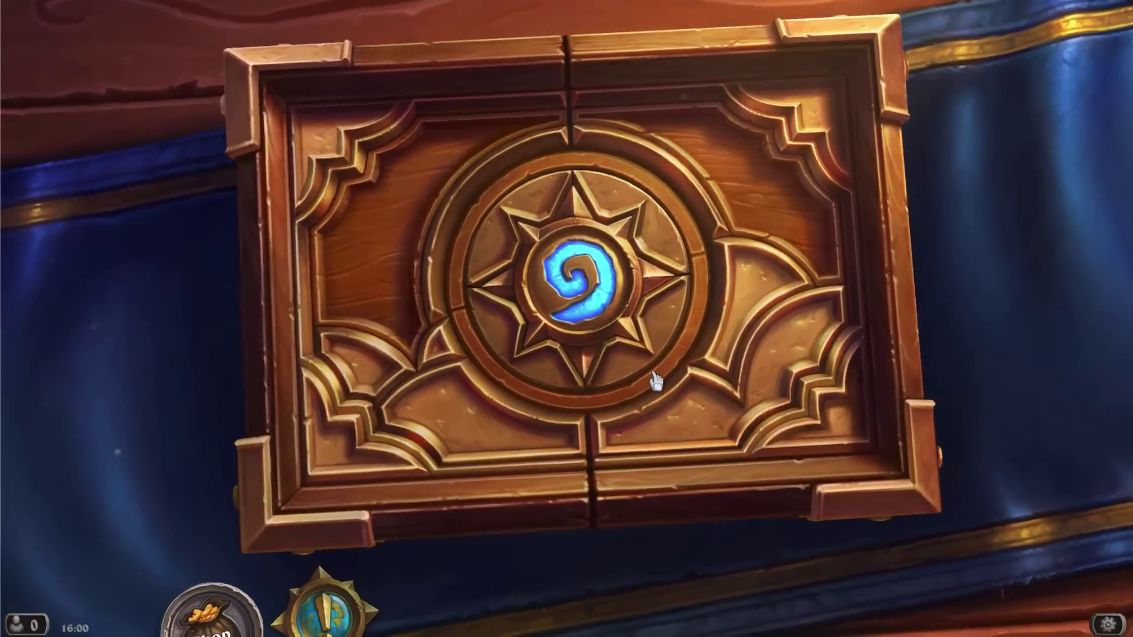
# Step: Open the Trillian overlay with Ctrl+T, move the chat panel, collapse the user list, exit with Esc
pyautogui.hotkey('ctrl', 't')
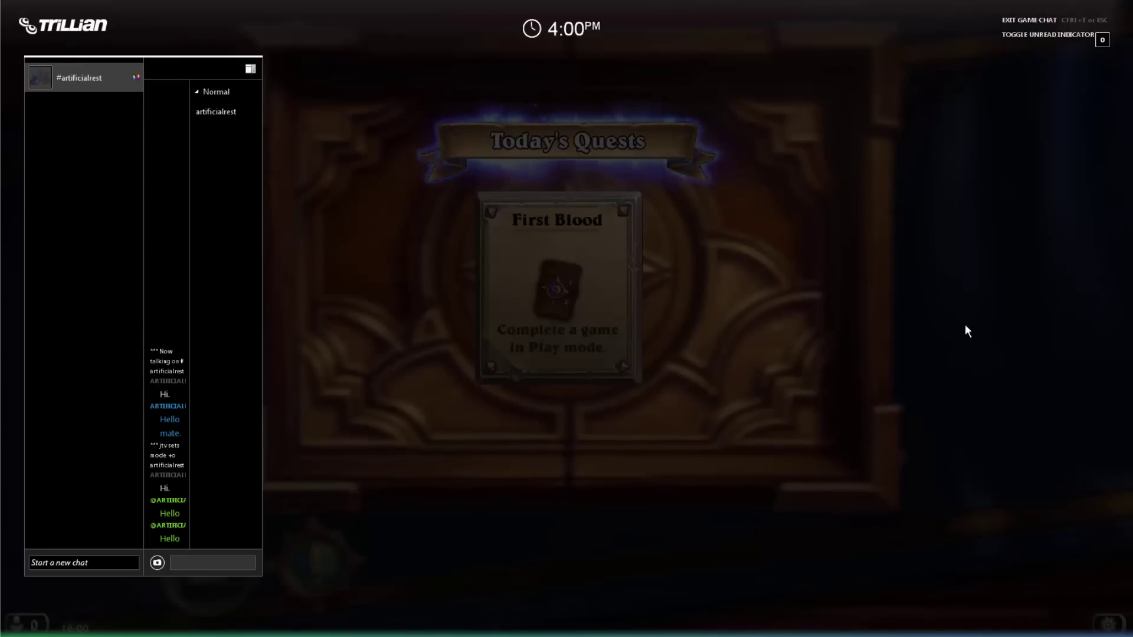
pyautogui.moveTo(224, 69); pyautogui.dragTo(190, 65)
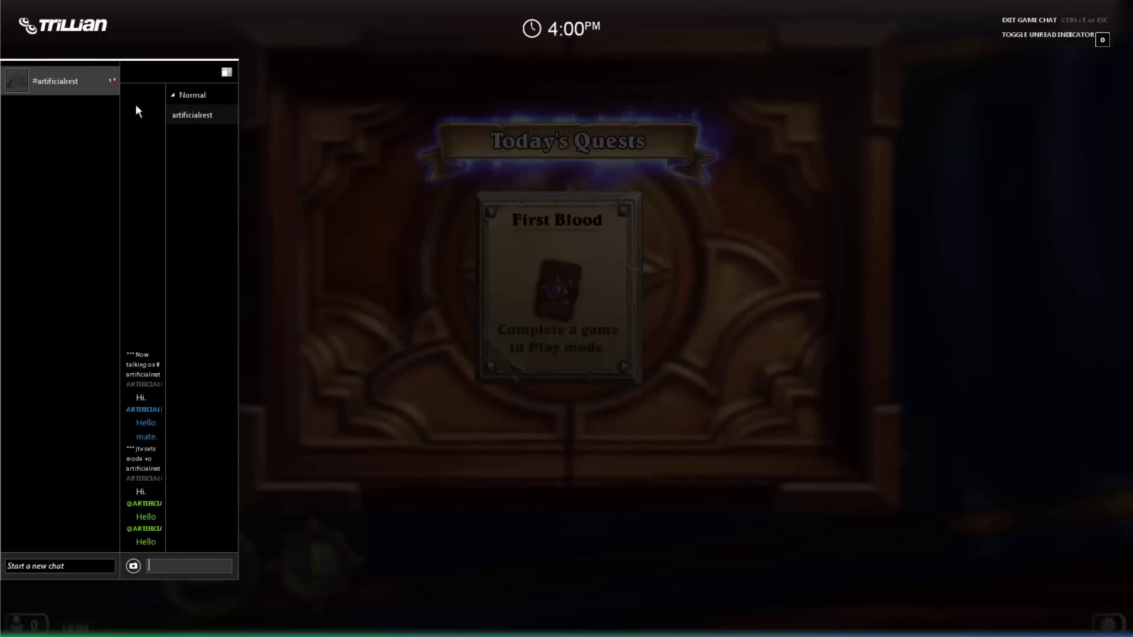
pyautogui.click(227, 73)
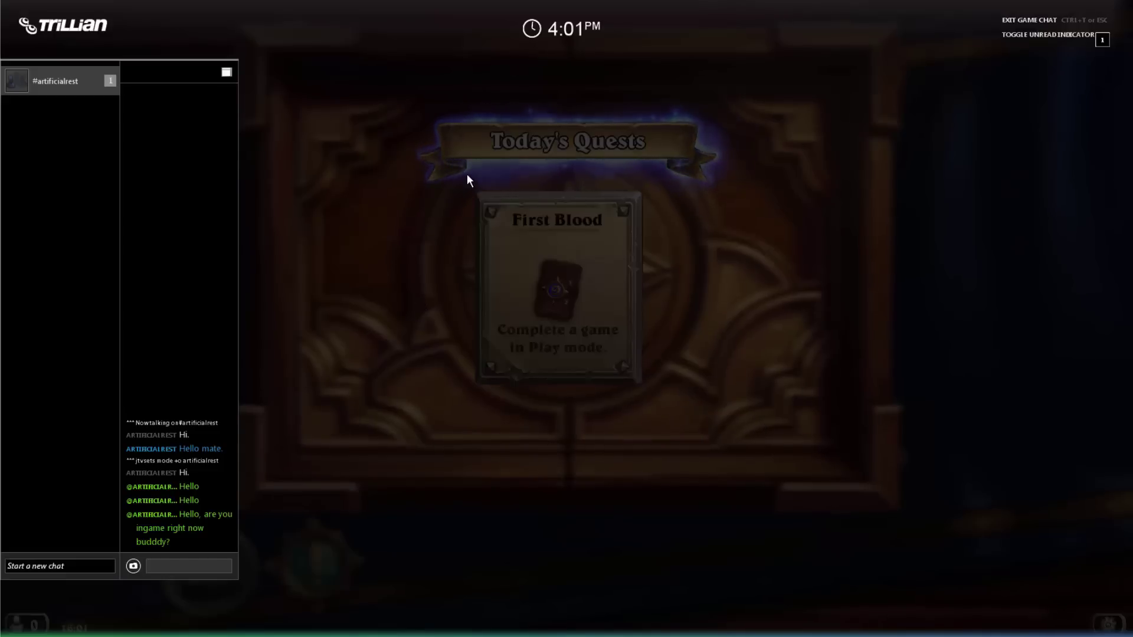
pyautogui.press('Escape')
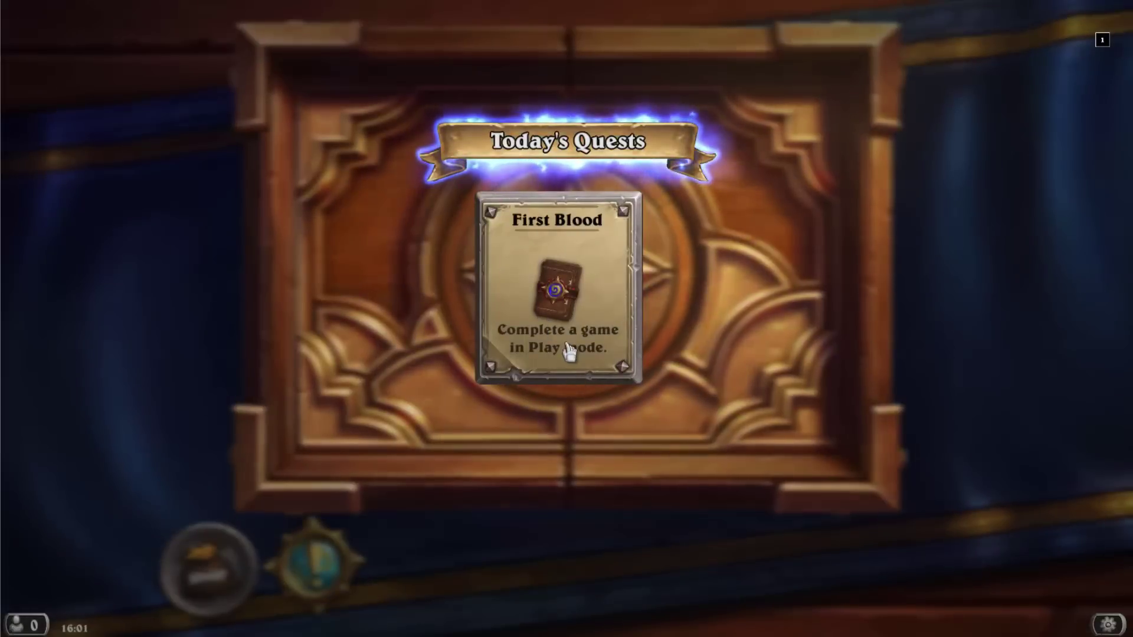
# Step: Dismiss the Today's Quests card and focus the Hearthstone game window
pyautogui.click(569, 347)
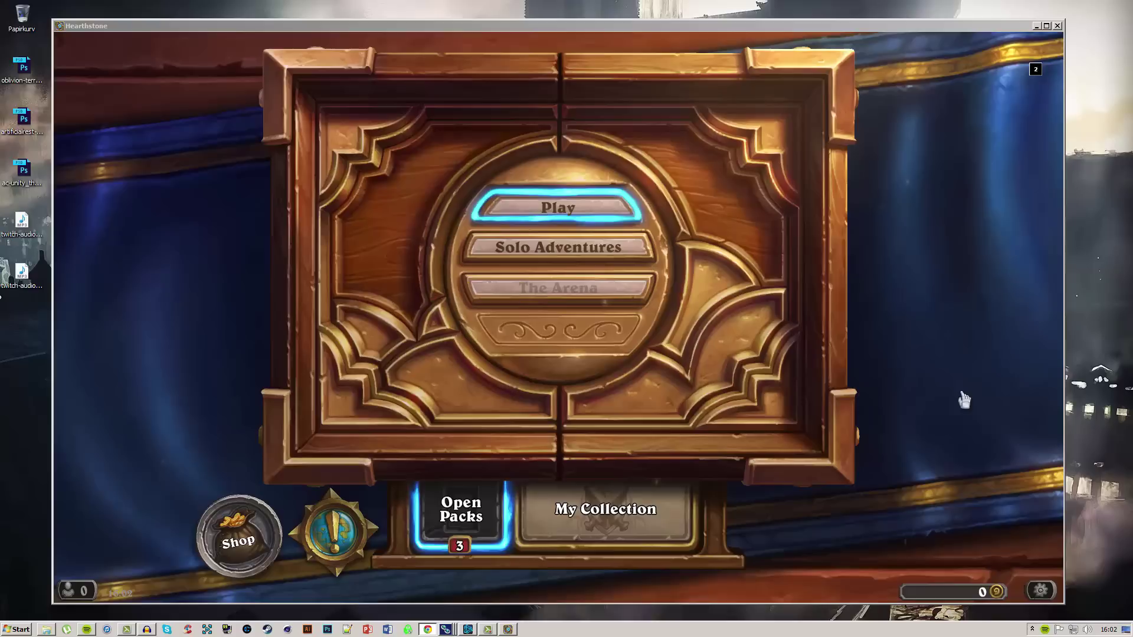
pyautogui.click(871, 325)
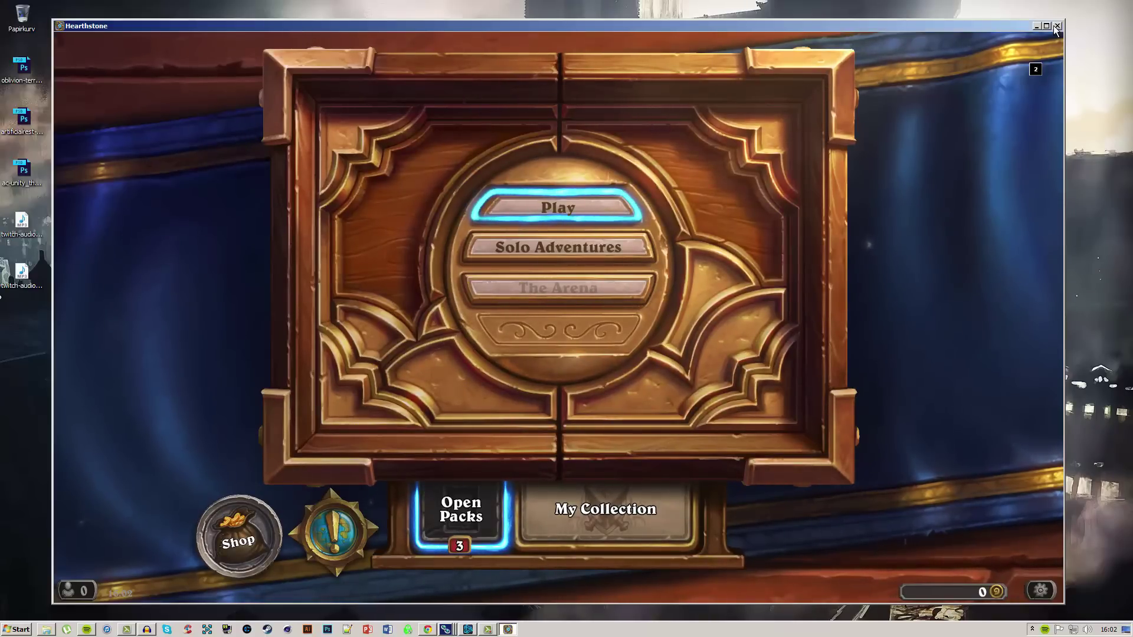
# Step: Quit Hearthstone with Alt+F4 and minimize the Battle.net launcher
pyautogui.hotkey('alt', 'F4')
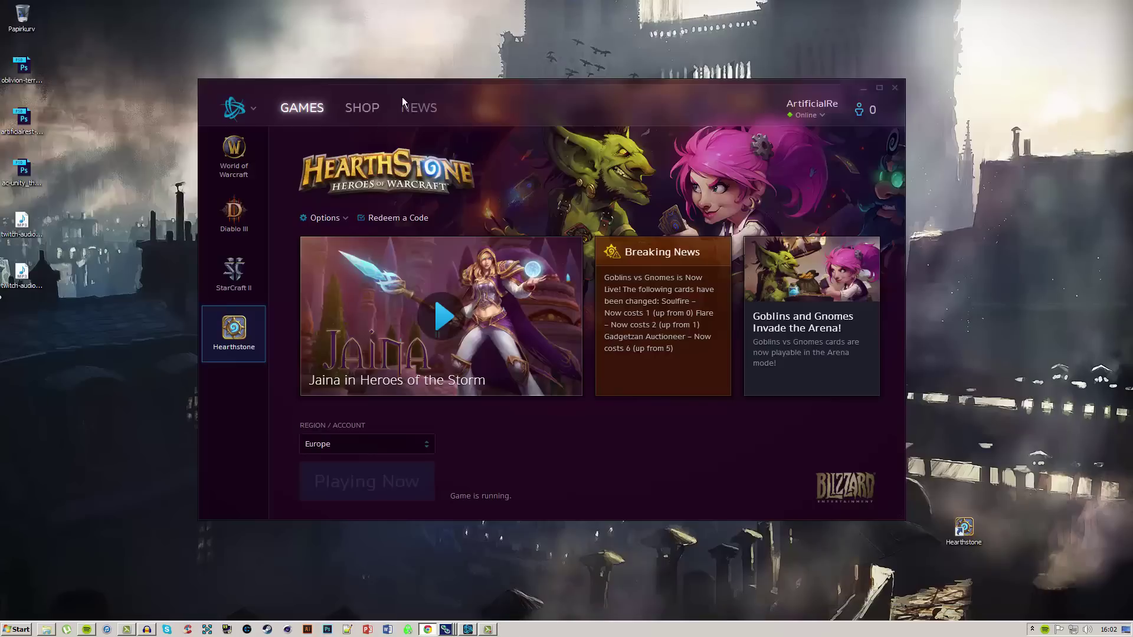
pyautogui.moveTo(506, 97)
pyautogui.mouseDown()
pyautogui.moveTo(480, 93)
pyautogui.moveTo(491, 94)
pyautogui.mouseUp()
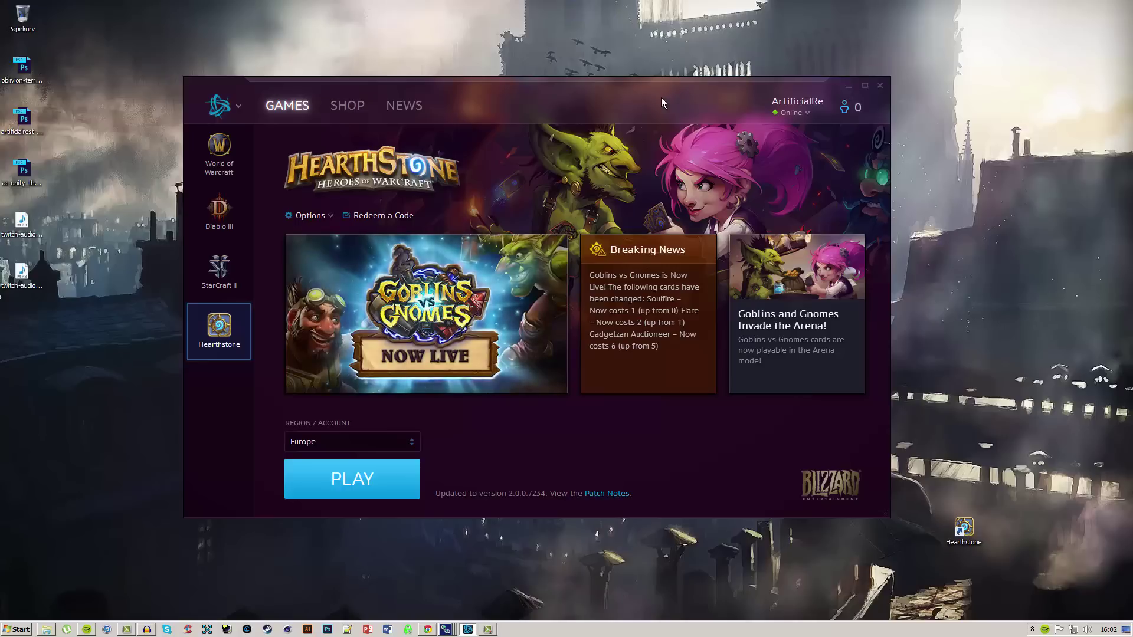
pyautogui.moveTo(642, 98); pyautogui.dragTo(656, 101)
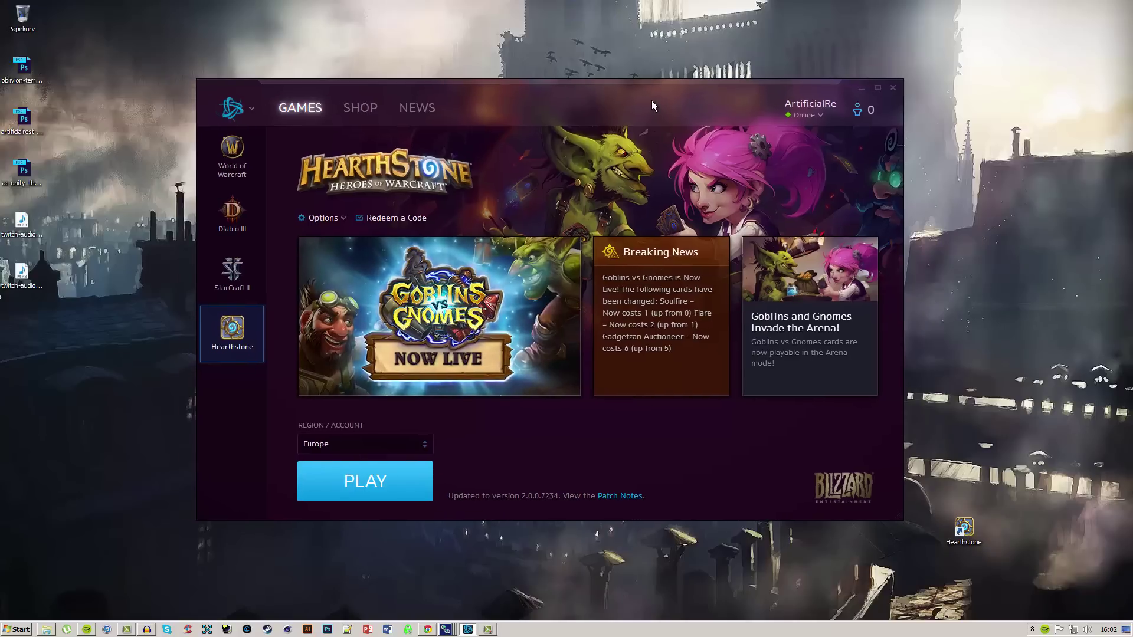
pyautogui.click(862, 89)
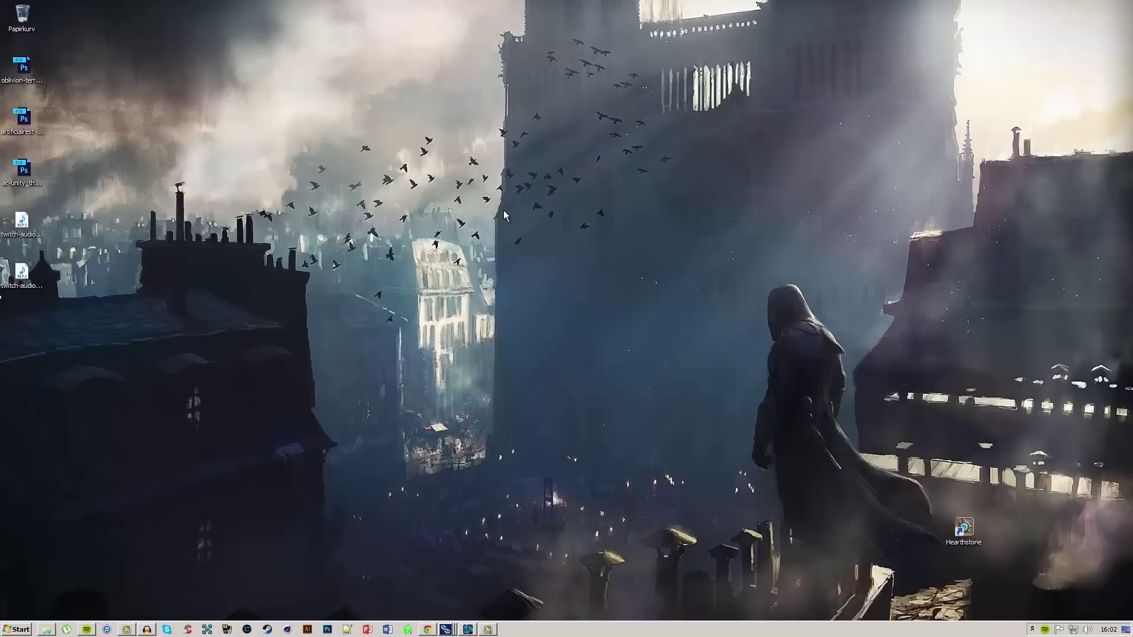